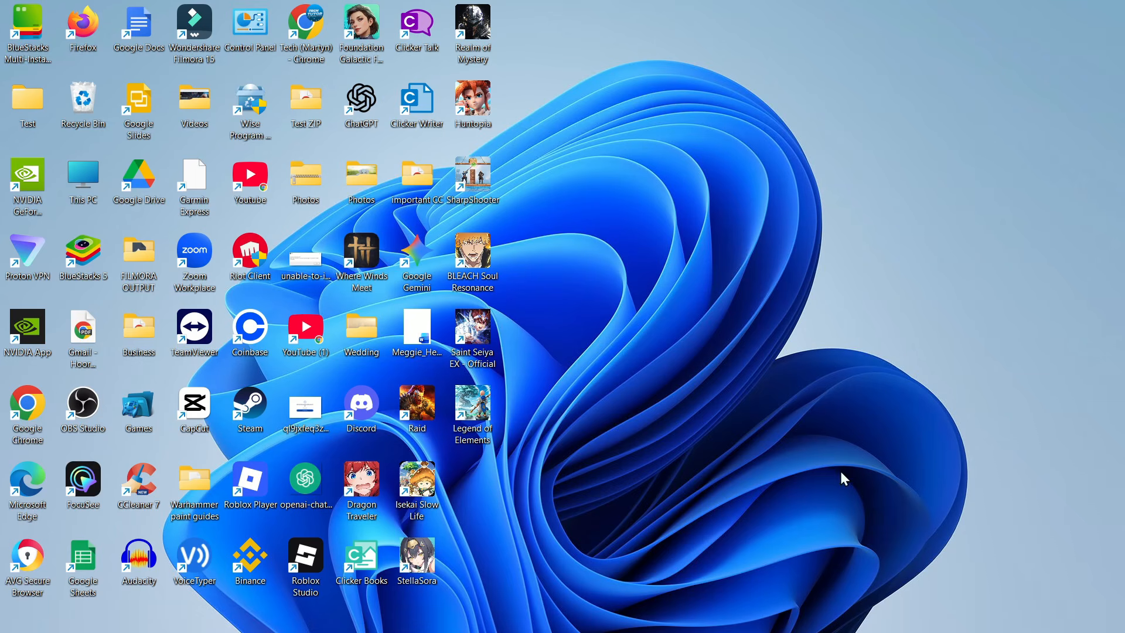
- Open Task Manager and sort the running processes by CPU usage, highest first
{"action": "mouse_move", "coordinate": [797, 631]}
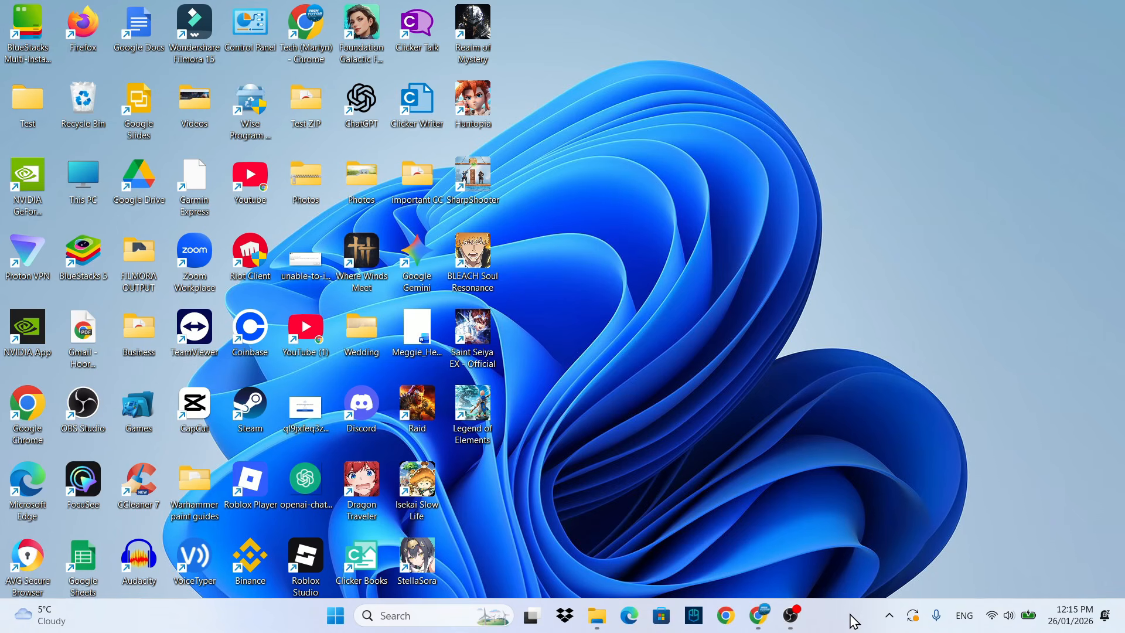
{"action": "right_click", "coordinate": [854, 620]}
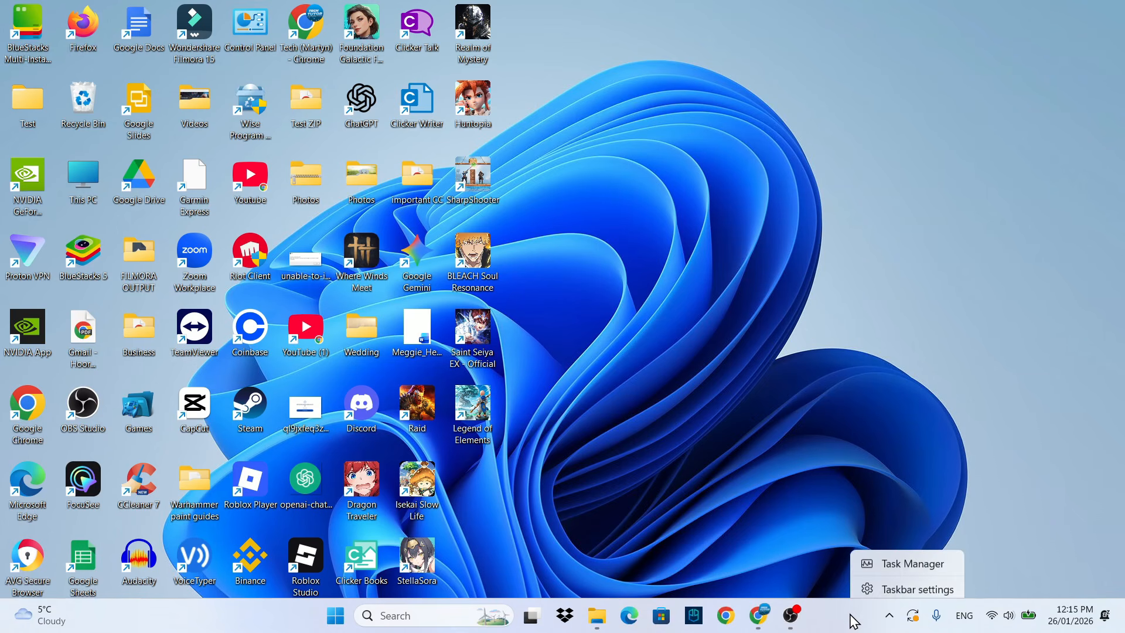
{"action": "left_click", "coordinate": [911, 560]}
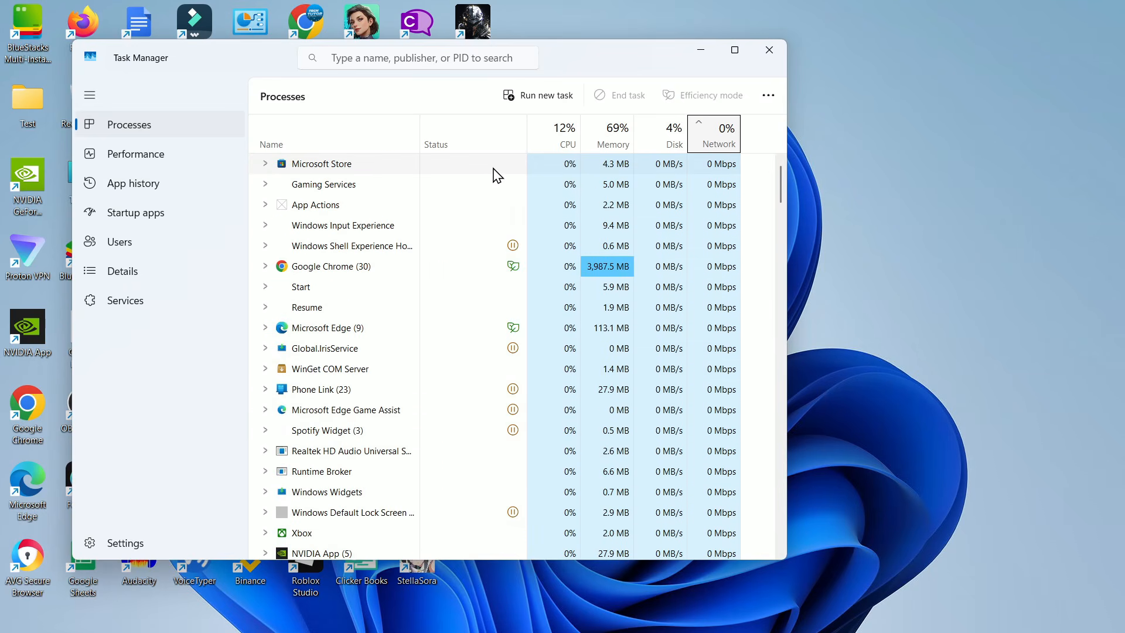
{"action": "left_click", "coordinate": [568, 140]}
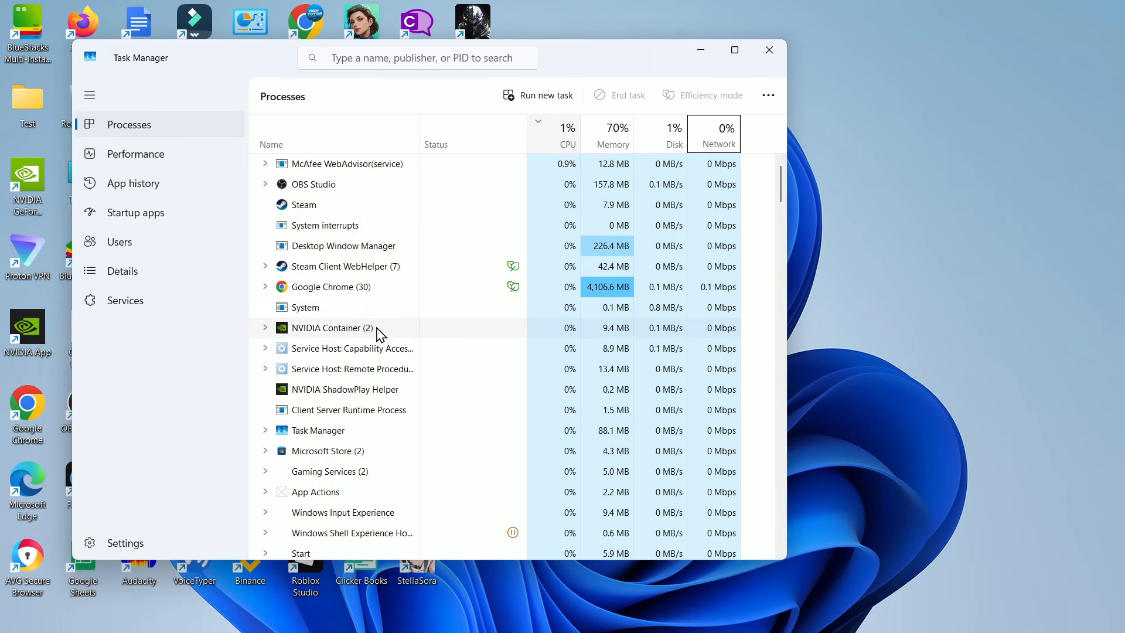
- Inspect the available actions for the NVIDIA ShadowPlay Helper process without ending it, and close Task Manager
{"action": "right_click", "coordinate": [360, 417]}
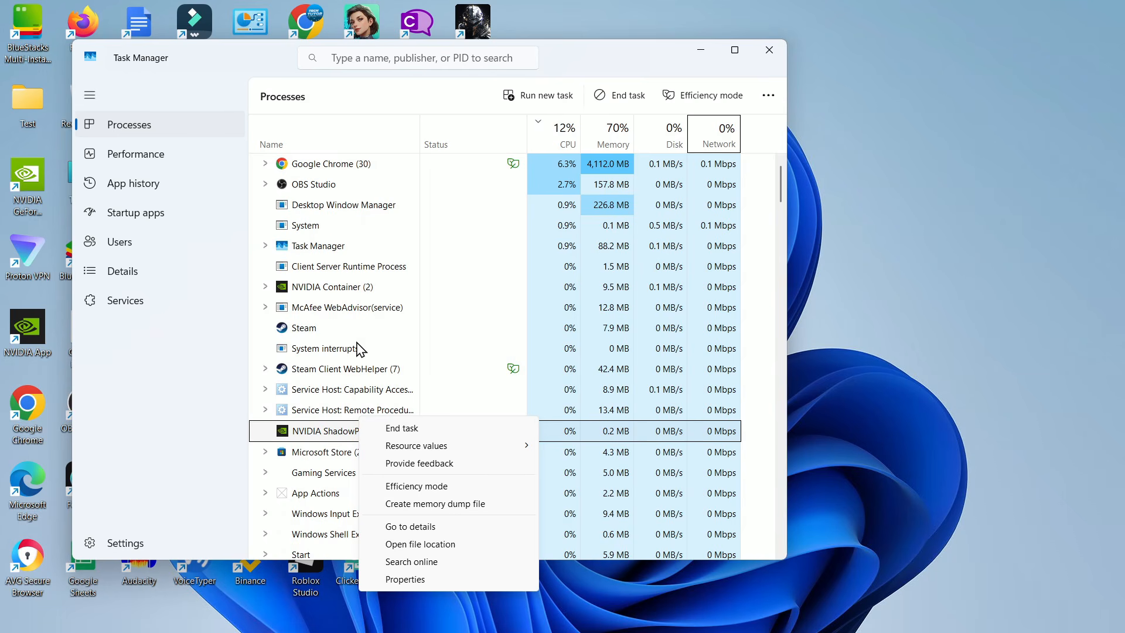
{"action": "left_click", "coordinate": [359, 343]}
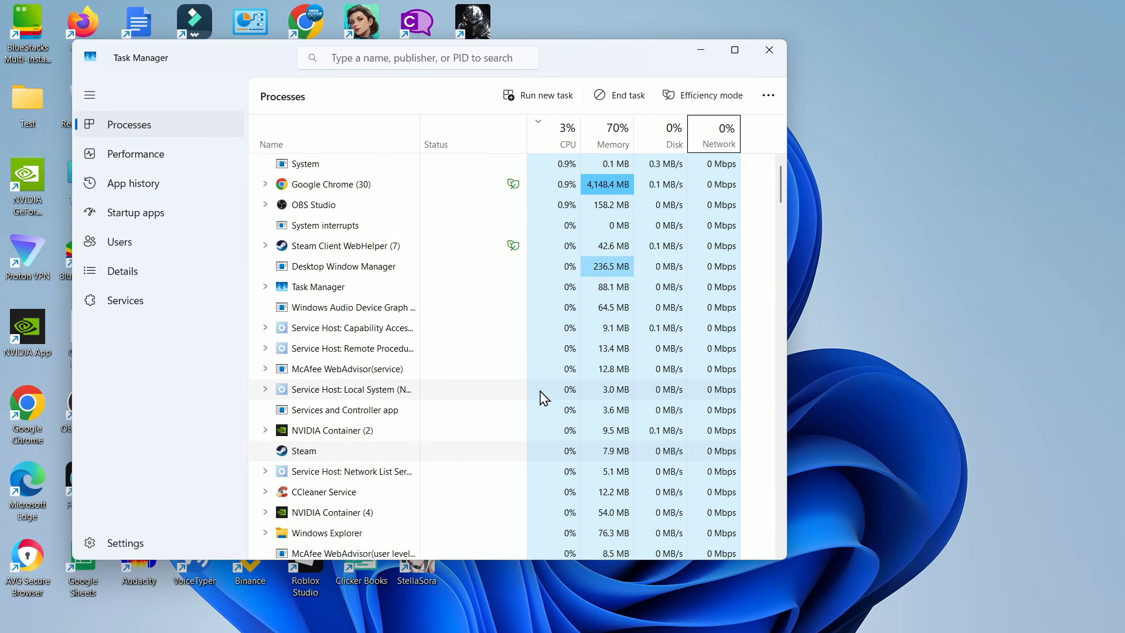
{"action": "left_click", "coordinate": [770, 51]}
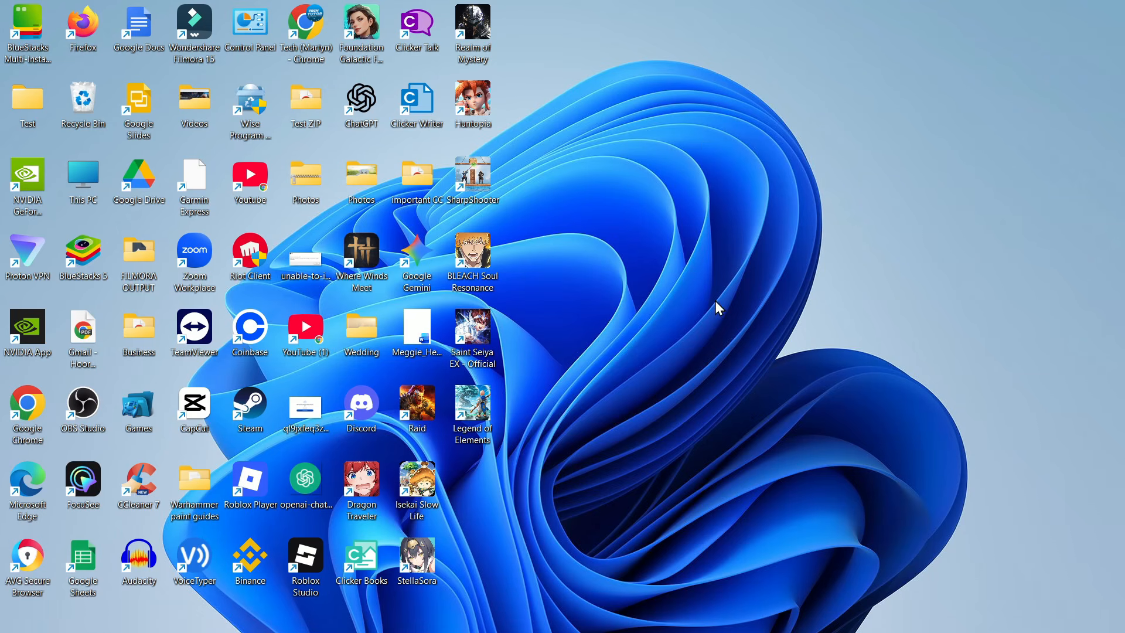
- Open the Run dialog through Windows search and launch System Configuration with the command msconfig
{"action": "mouse_move", "coordinate": [488, 631]}
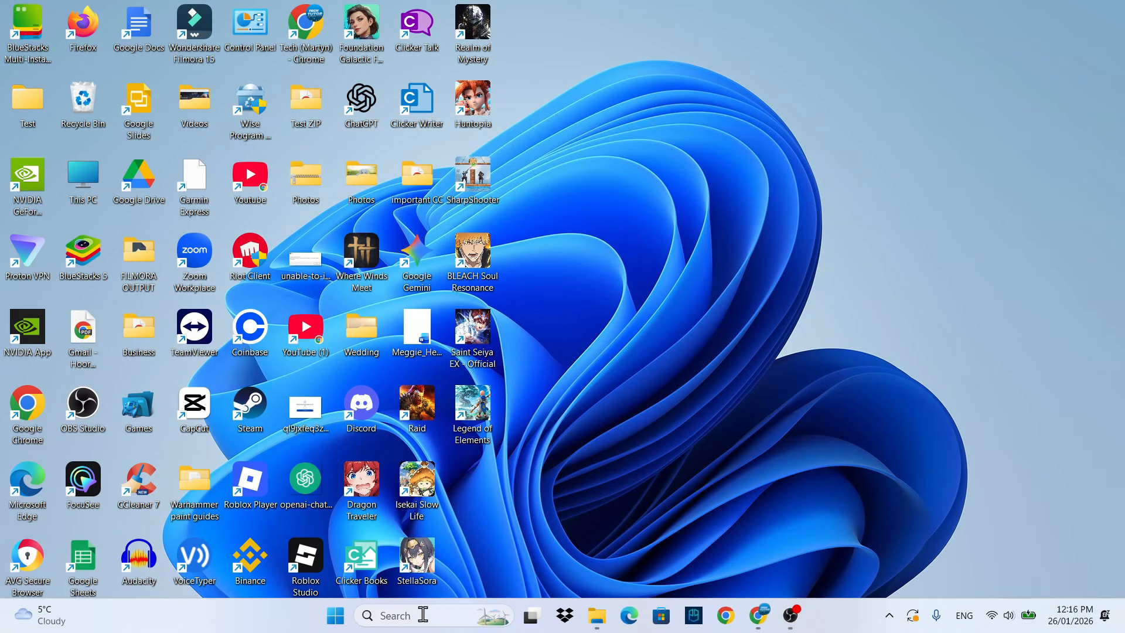
{"action": "left_click", "coordinate": [426, 621]}
{"action": "type", "text": "run"}
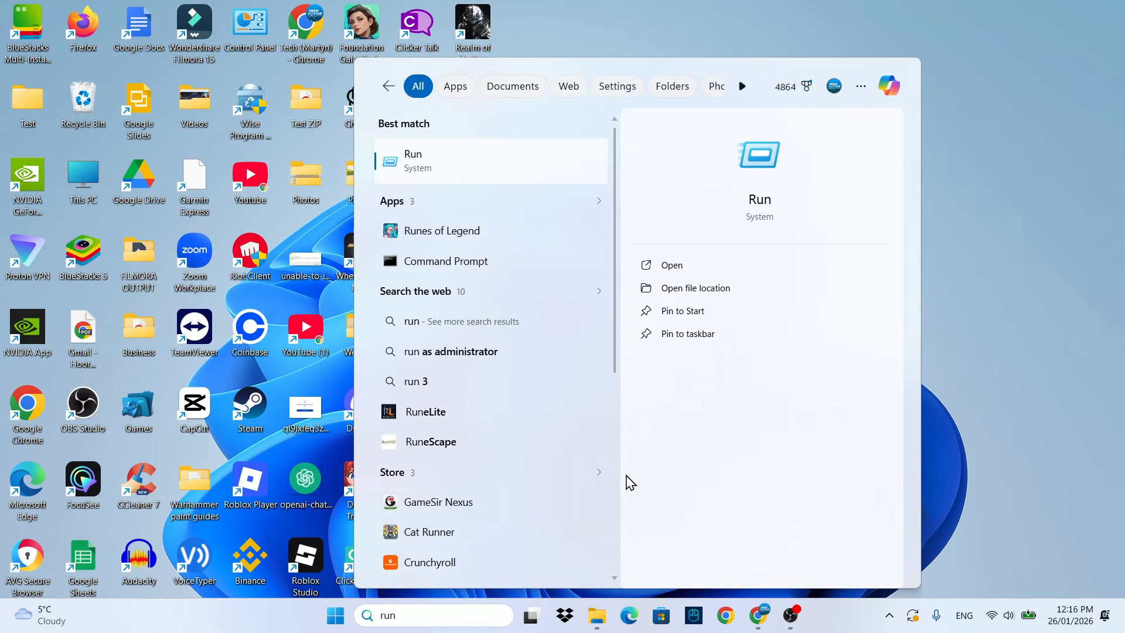
{"action": "left_click", "coordinate": [484, 175]}
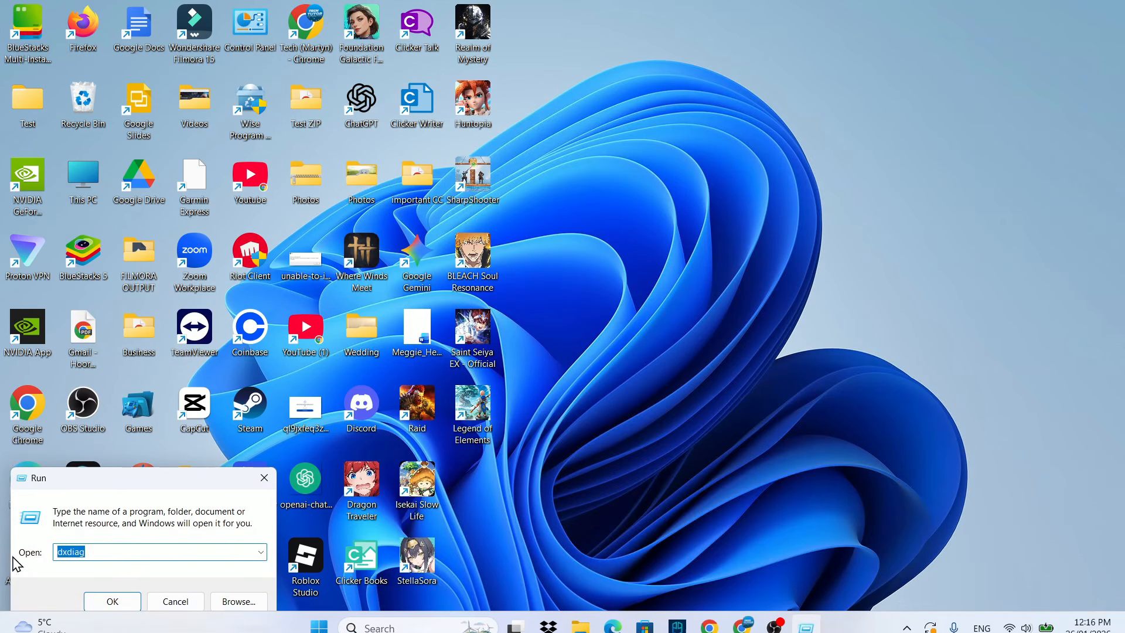
{"action": "key", "text": "BackSpace"}
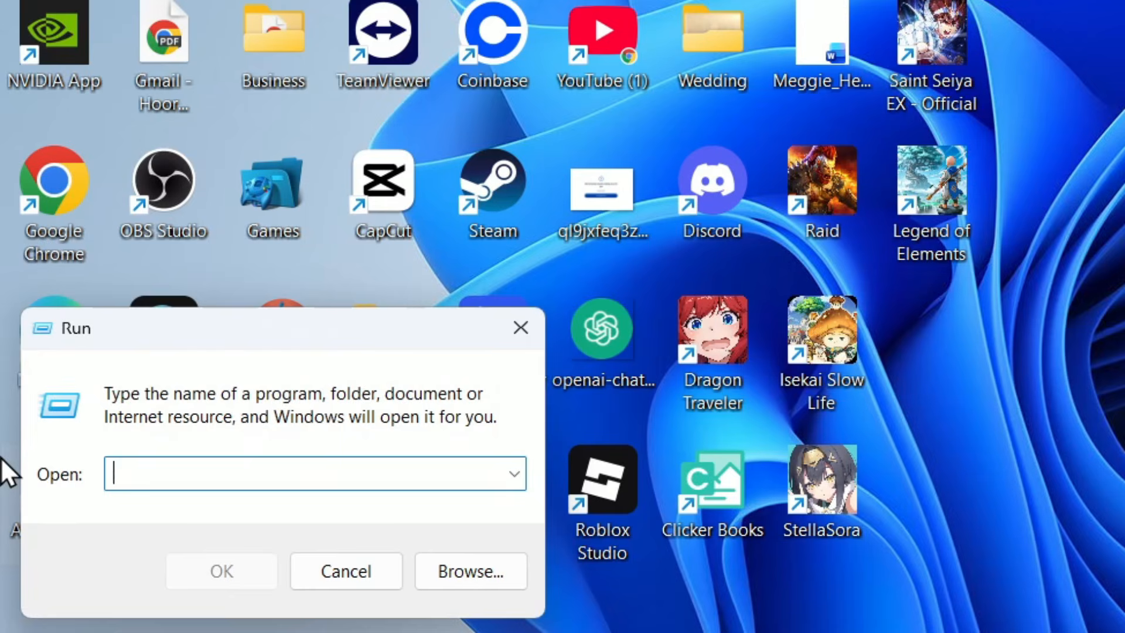
{"action": "type", "text": "msconf"}
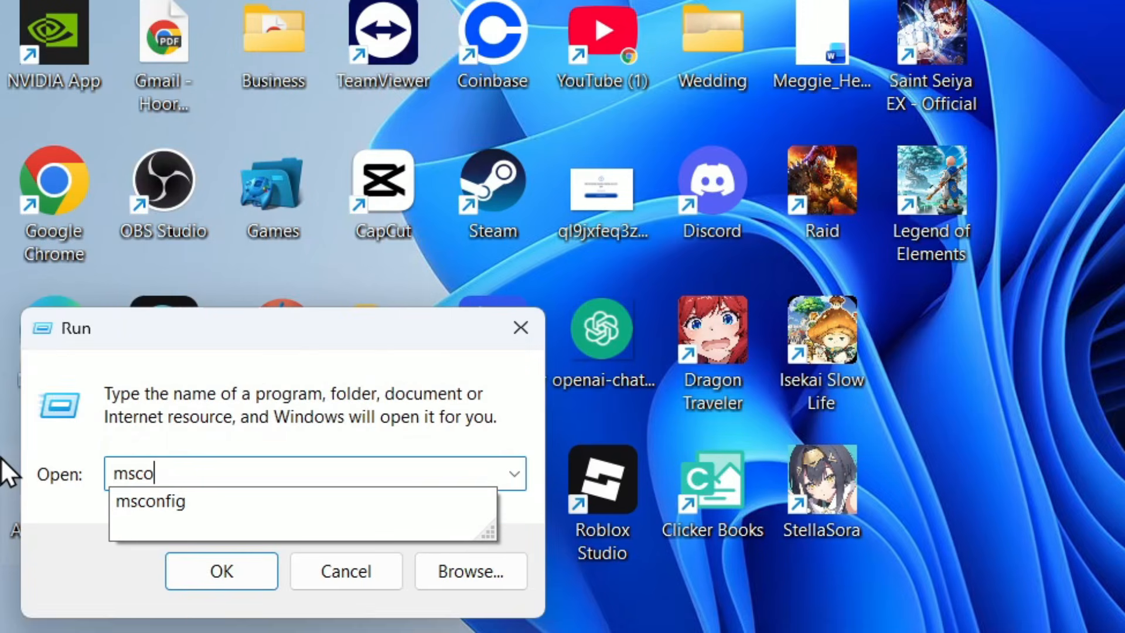
{"action": "type", "text": "ig"}
{"action": "key", "text": "Return"}
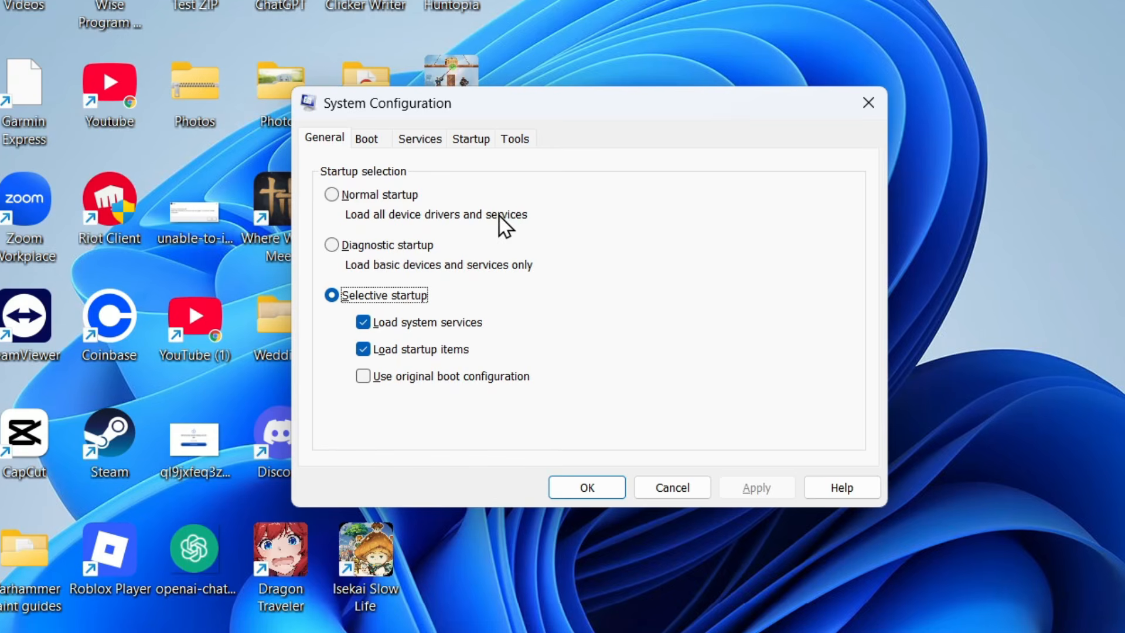
- Hide all Microsoft services, disable all the remaining services, apply the change and exit without restarting
{"action": "left_click", "coordinate": [419, 144]}
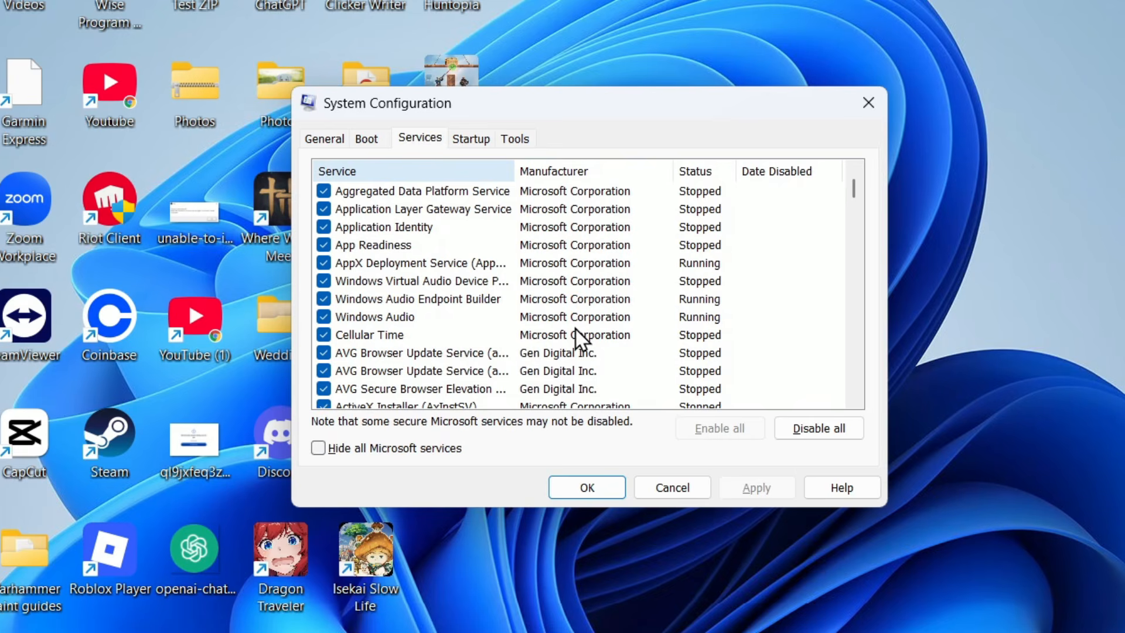
{"action": "left_click", "coordinate": [318, 448]}
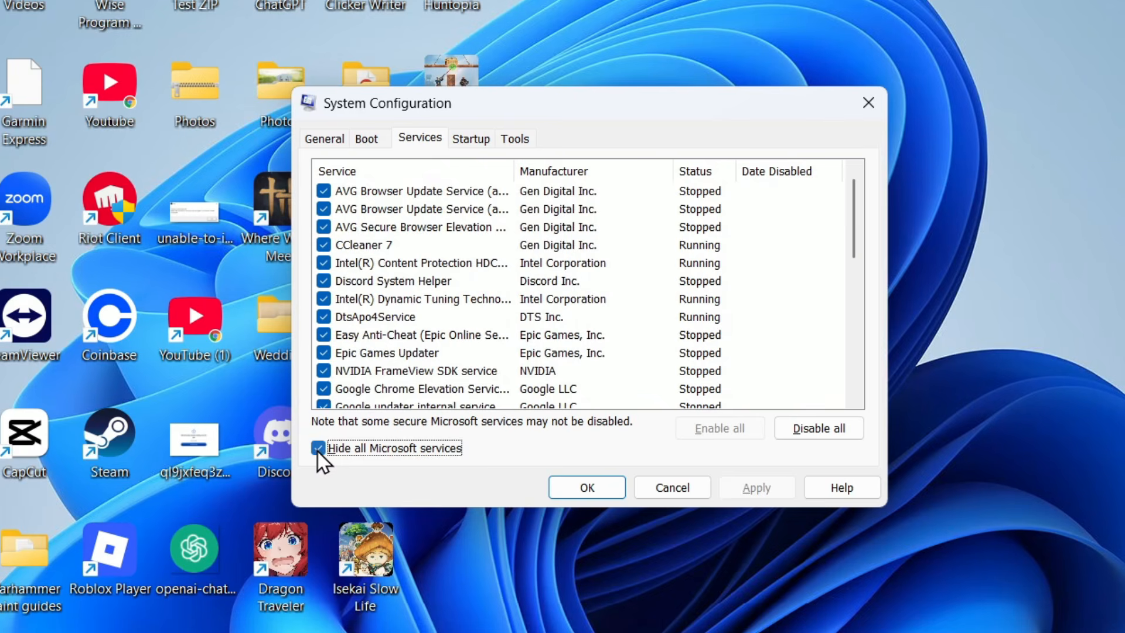
{"action": "left_click", "coordinate": [826, 431]}
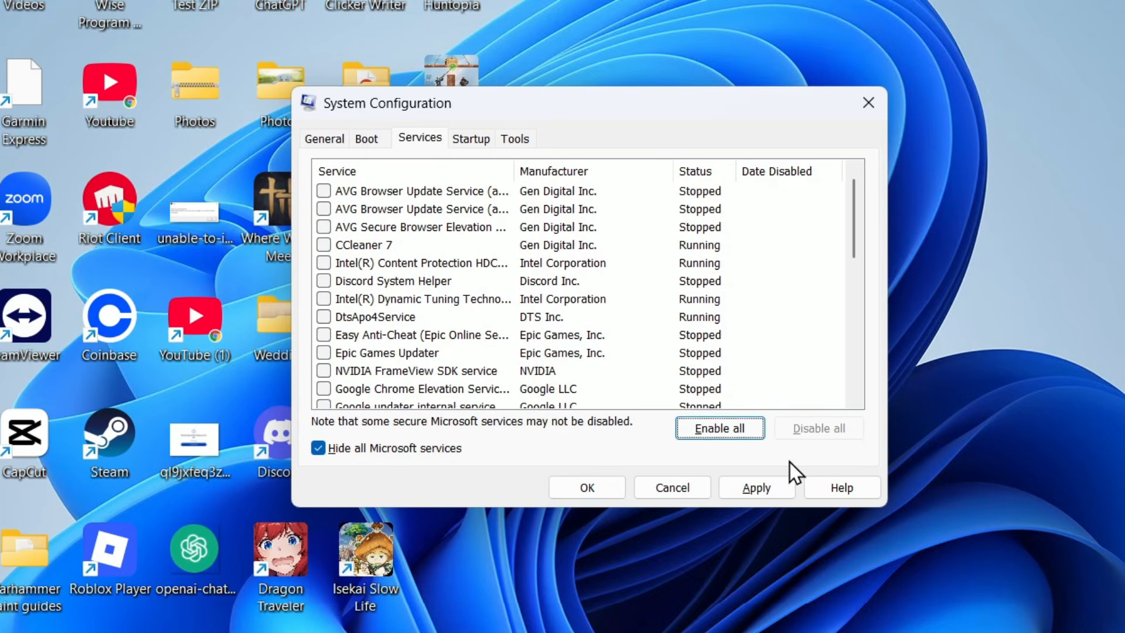
{"action": "left_click", "coordinate": [753, 490]}
{"action": "left_click", "coordinate": [605, 491]}
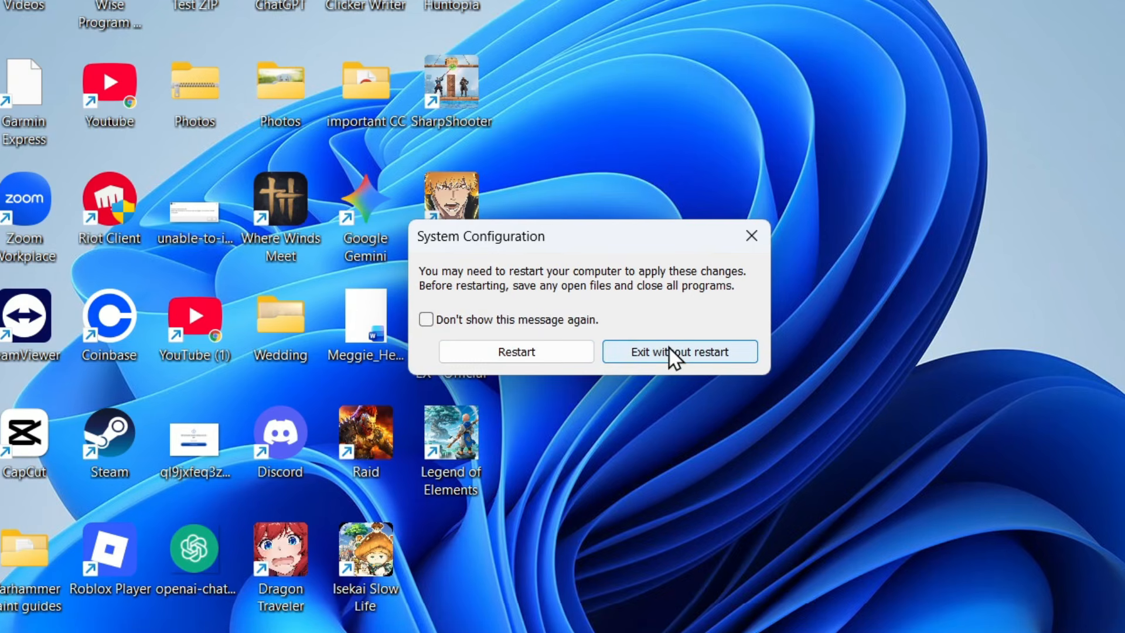
{"action": "left_click", "coordinate": [670, 347]}
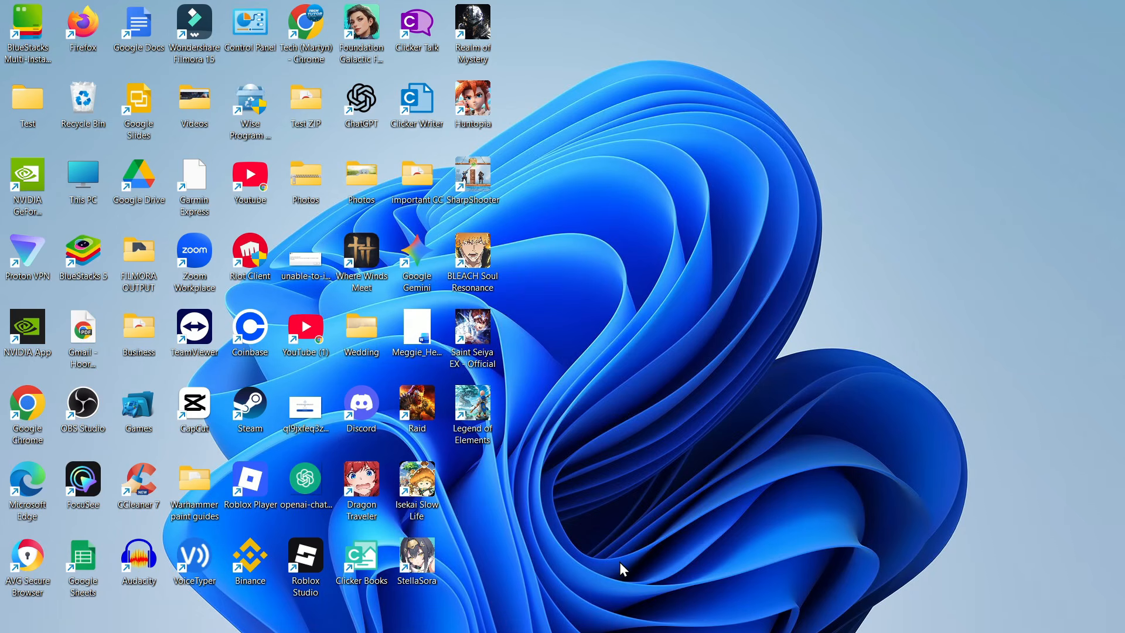
- Reopen System Configuration with msconfig from the Run dialog and go to the startup apps in Task Manager
{"action": "left_click", "coordinate": [417, 615]}
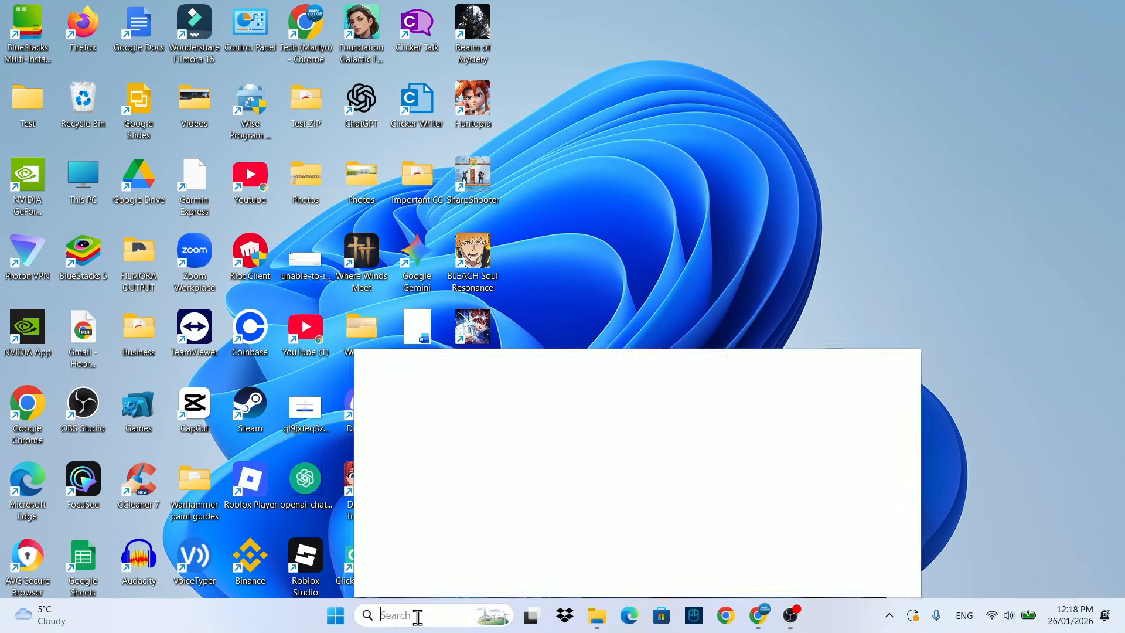
{"action": "type", "text": "run"}
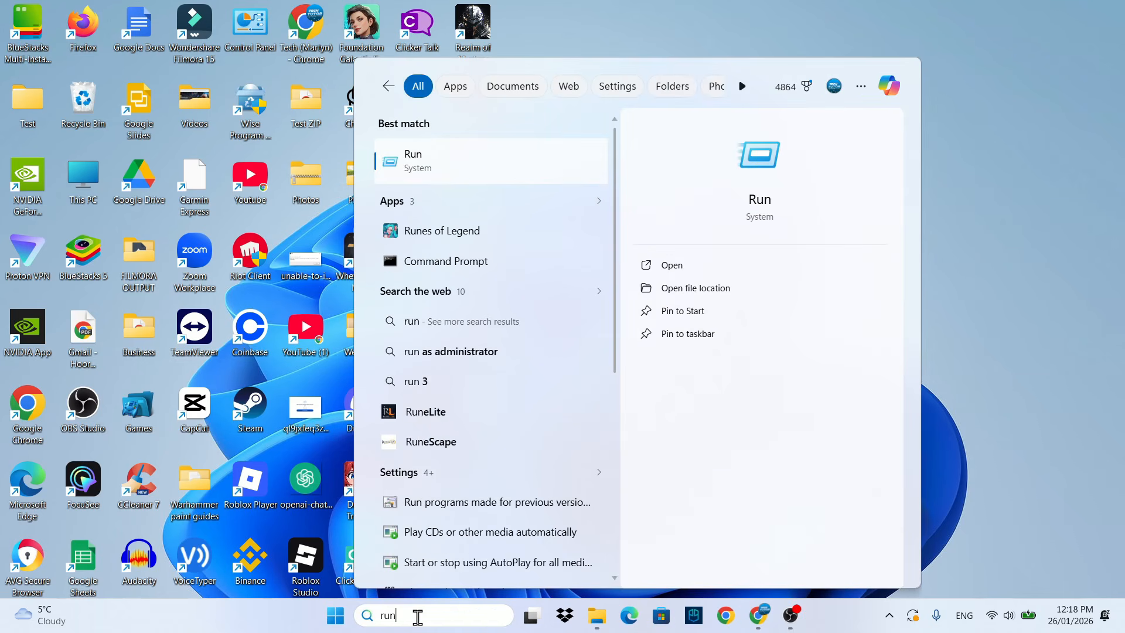
{"action": "key", "text": "Return"}
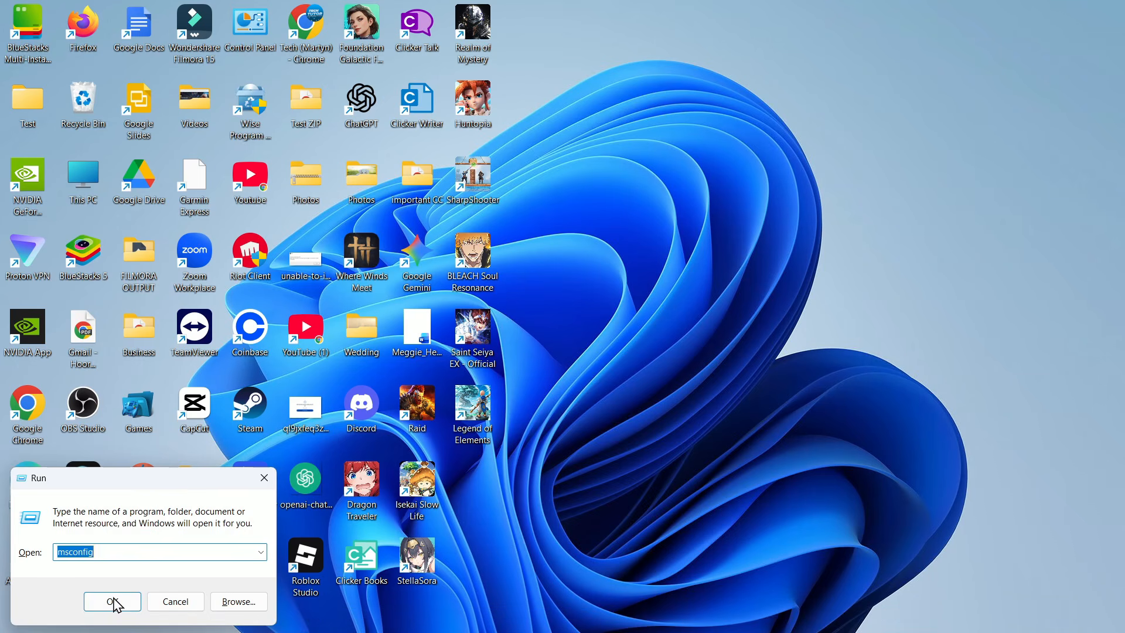
{"action": "left_click", "coordinate": [113, 603]}
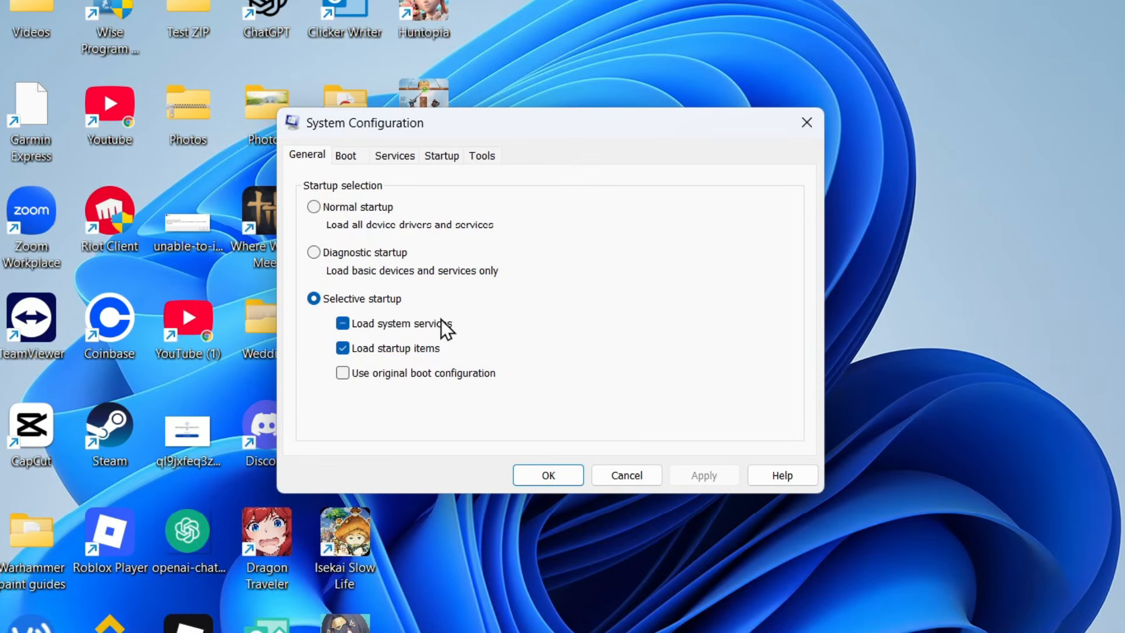
{"action": "left_click", "coordinate": [455, 160]}
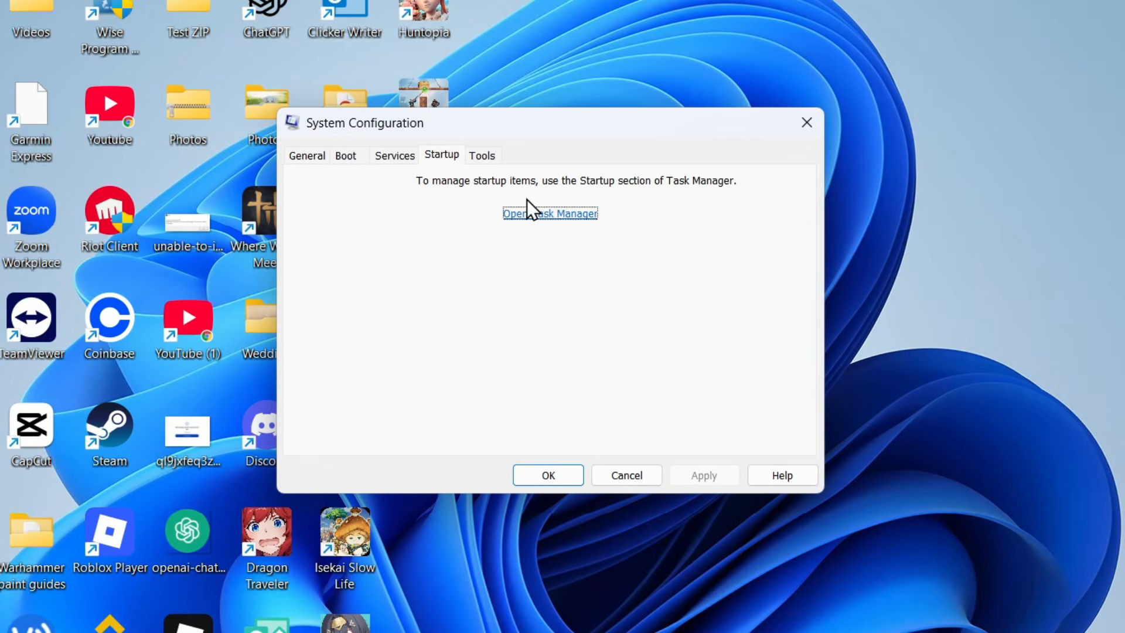
{"action": "left_click", "coordinate": [560, 217]}
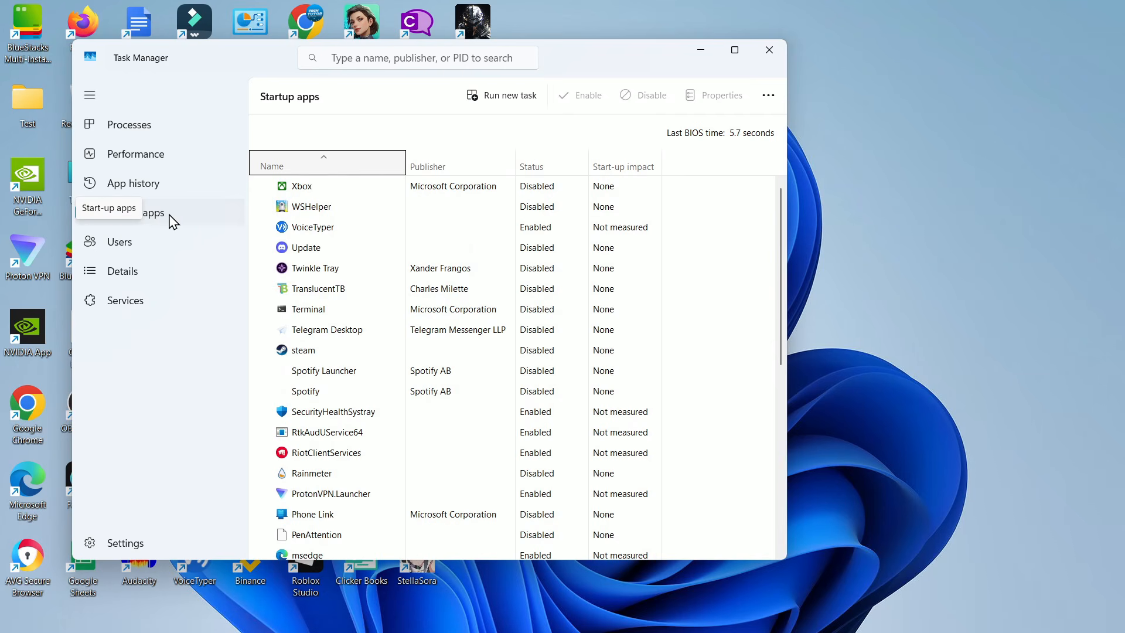
- Disable VoiceTyper in the startup apps list, and close Task Manager and System Configuration
{"action": "scroll", "coordinate": [359, 231], "scroll_direction": "down", "scroll_amount": 1}
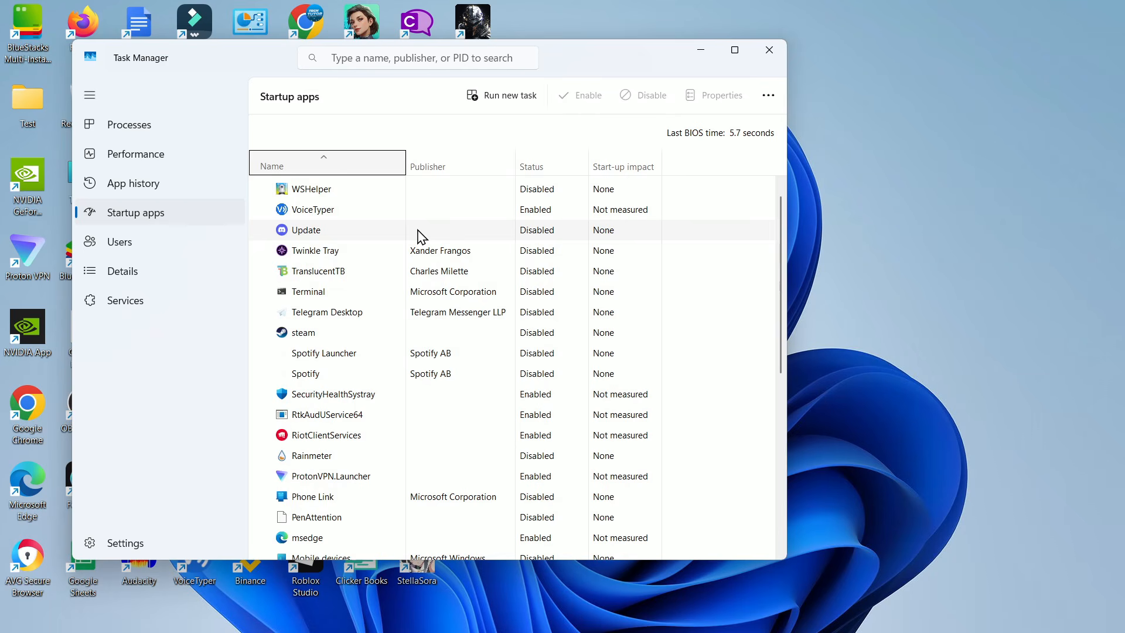
{"action": "scroll", "coordinate": [420, 236], "scroll_direction": "down", "scroll_amount": 1}
{"action": "scroll", "coordinate": [414, 252], "scroll_direction": "up", "scroll_amount": 2}
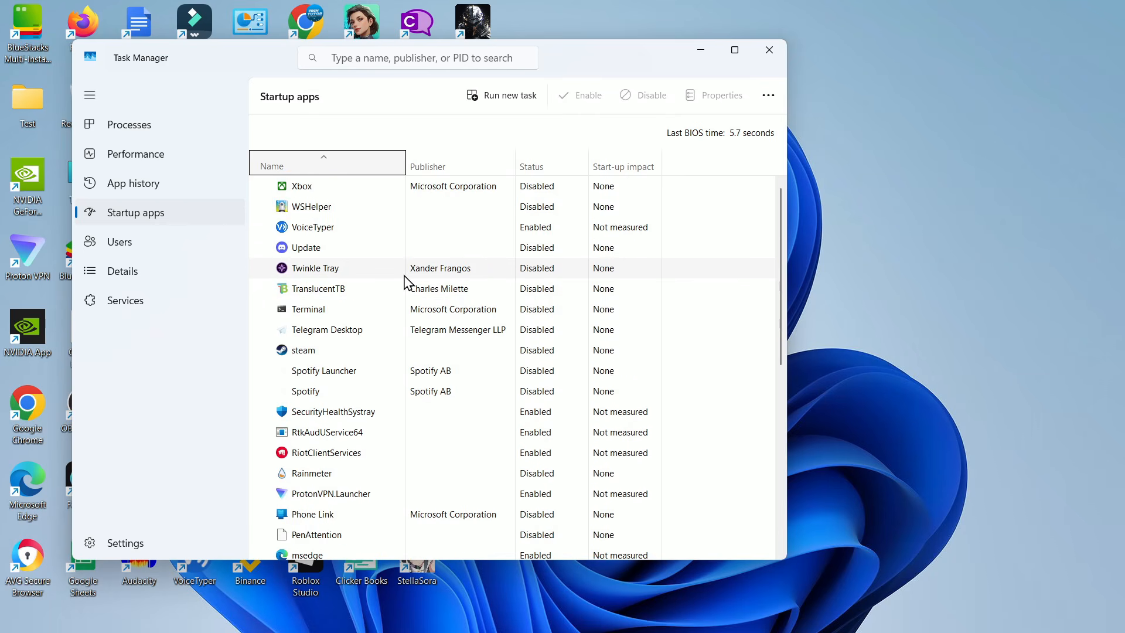
{"action": "scroll", "coordinate": [363, 267], "scroll_direction": "down", "scroll_amount": 1}
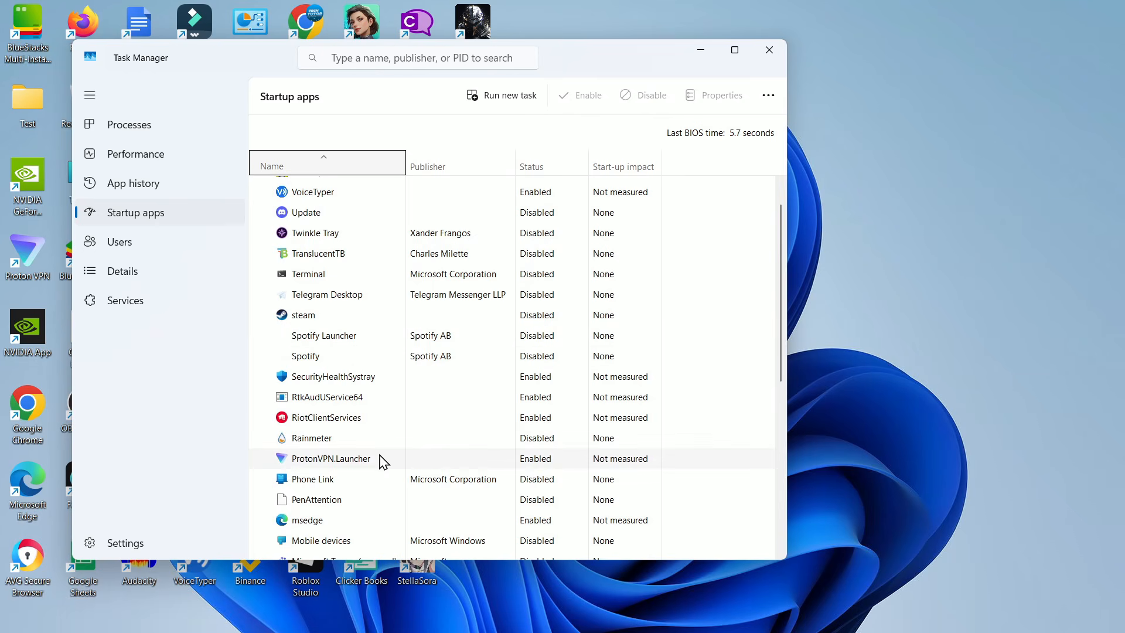
{"action": "scroll", "coordinate": [366, 299], "scroll_direction": "up", "scroll_amount": 1}
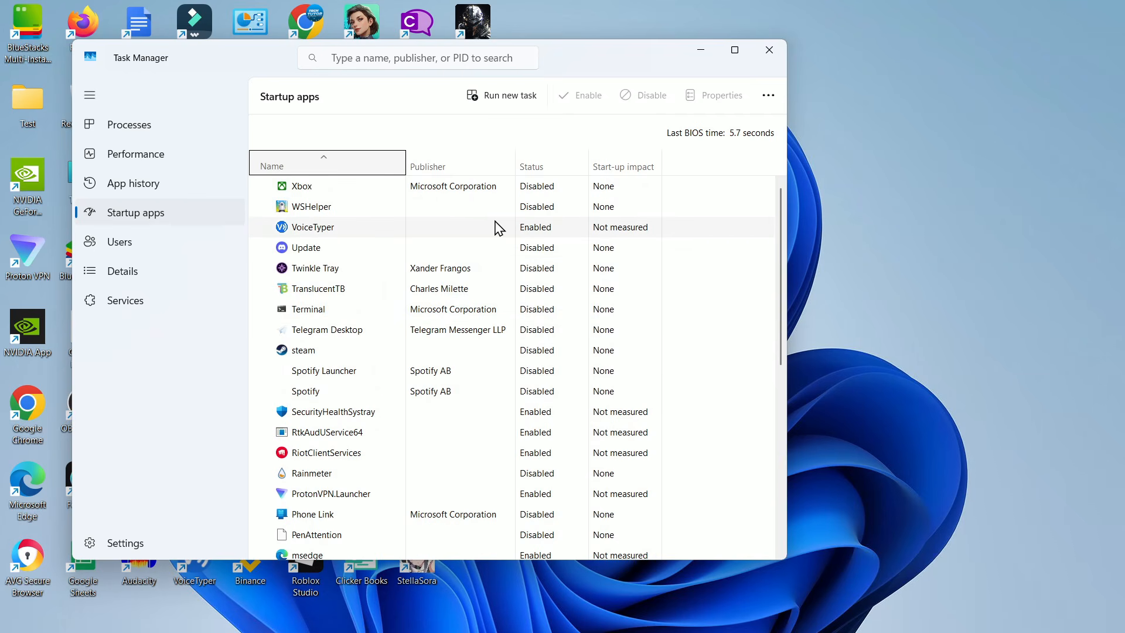
{"action": "right_click", "coordinate": [319, 227]}
{"action": "left_click", "coordinate": [416, 238]}
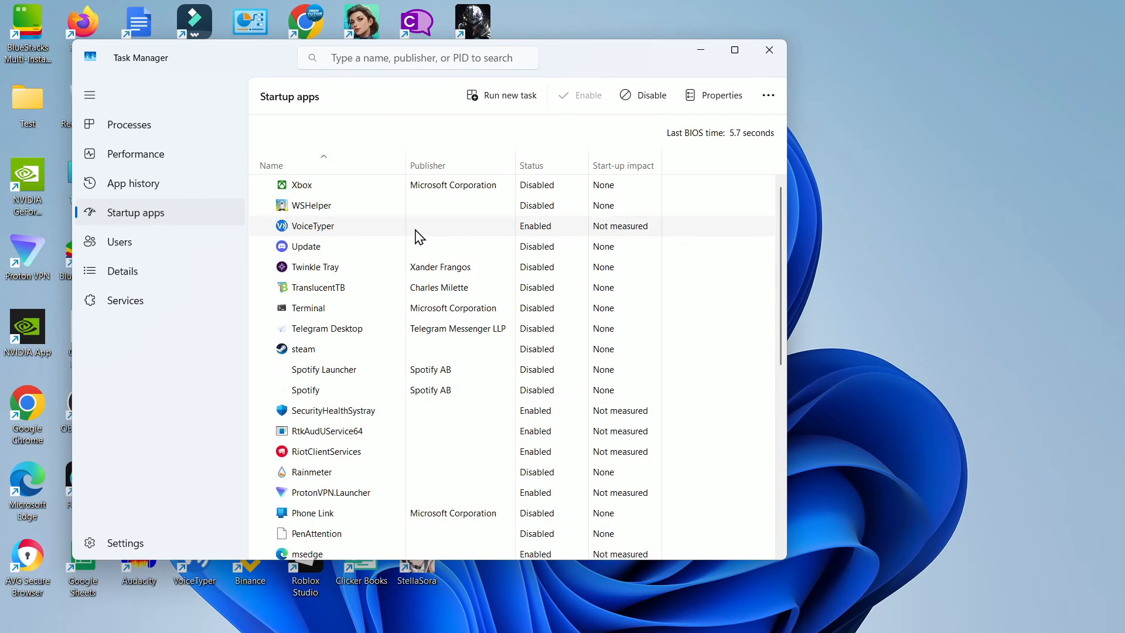
{"action": "mouse_move", "coordinate": [597, 231]}
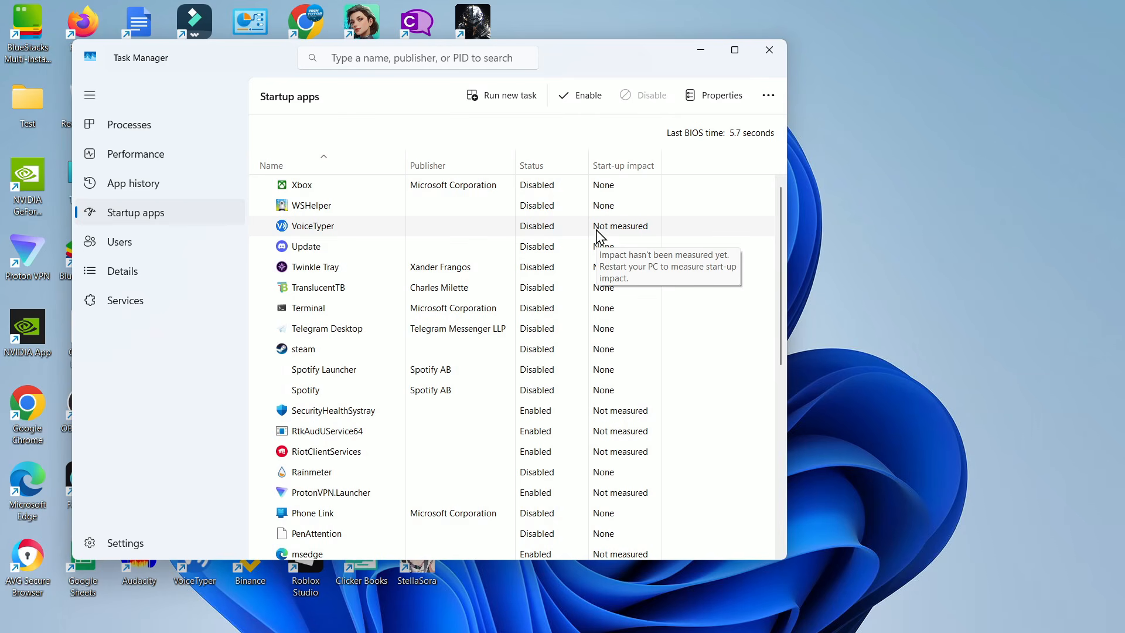
{"action": "left_click", "coordinate": [765, 59]}
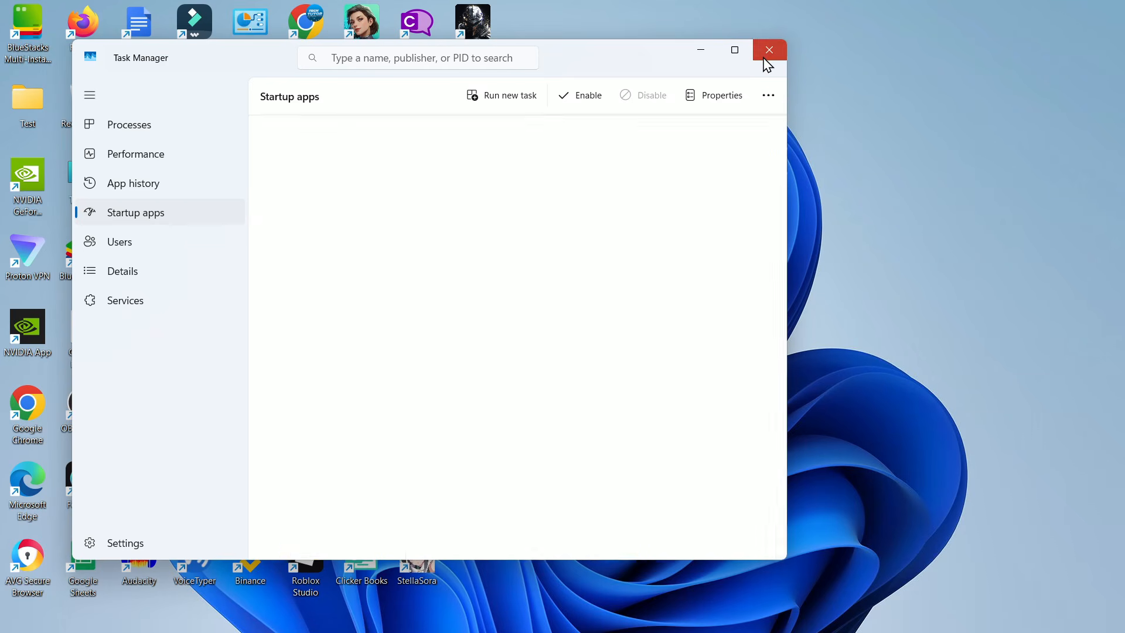
{"action": "left_click", "coordinate": [568, 441]}
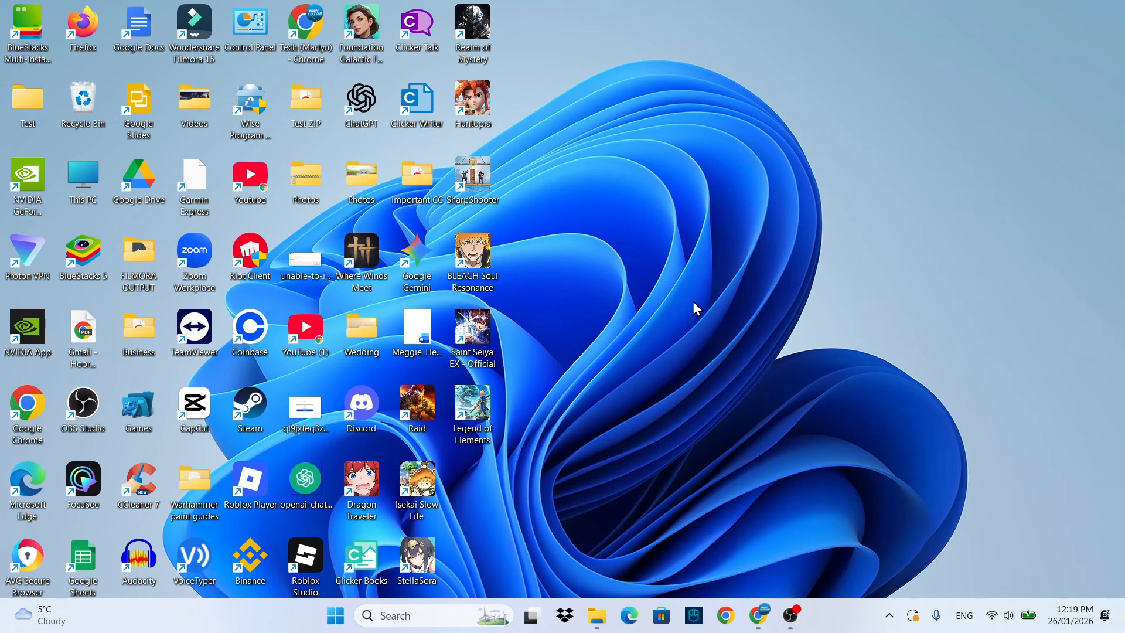
- Search Windows for "defrag" and open the Defragment and Optimise Drives tool
{"action": "left_click", "coordinate": [397, 614]}
{"action": "type", "text": "defrag"}
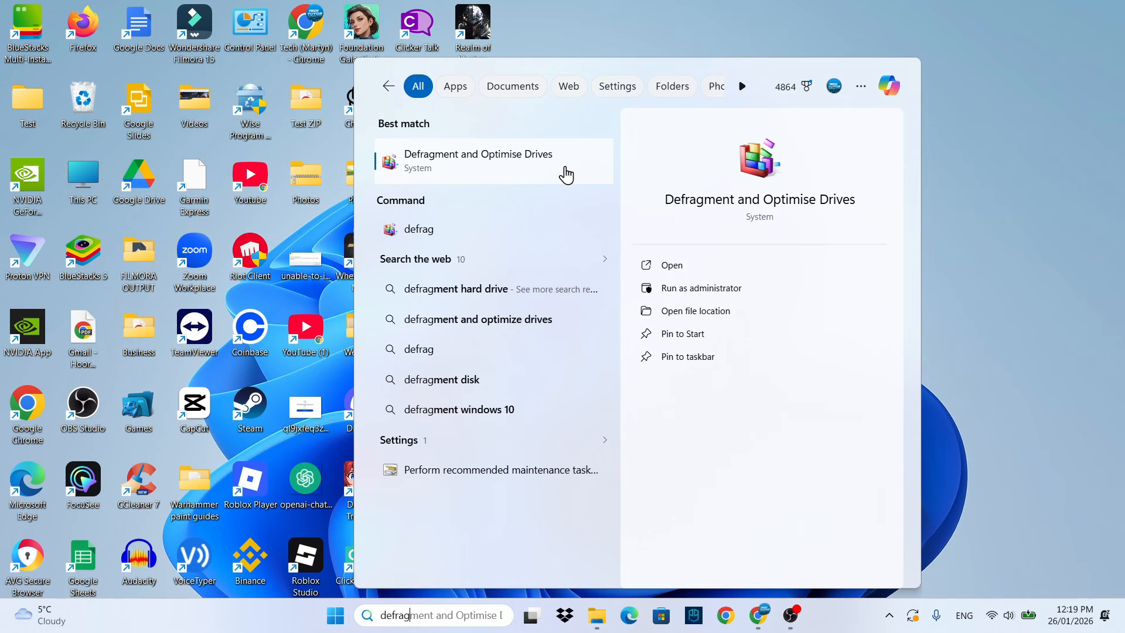
{"action": "left_click", "coordinate": [535, 154]}
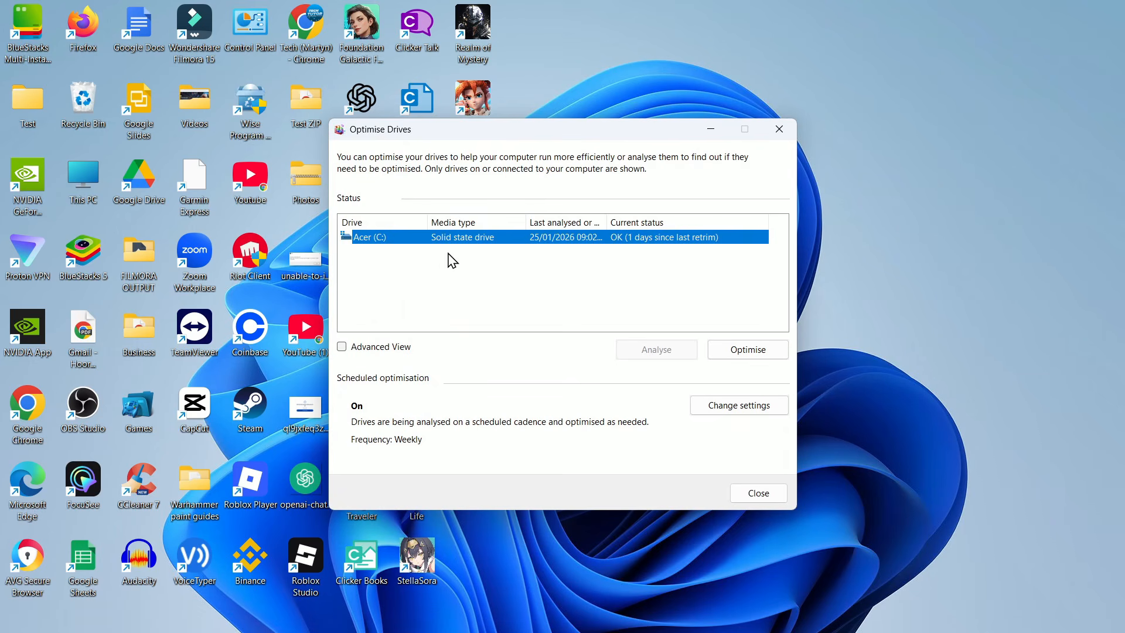
{"action": "left_click", "coordinate": [427, 258]}
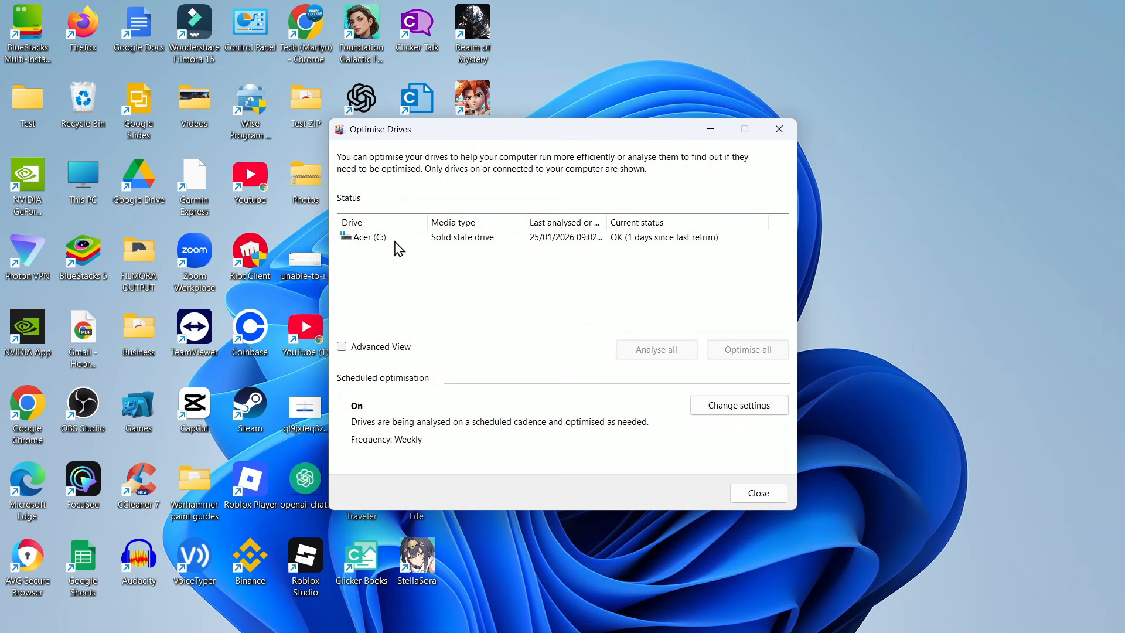
- Optimise the Acer (C:) drive and close the Optimise Drives tool
{"action": "left_click", "coordinate": [395, 240]}
{"action": "left_click", "coordinate": [747, 356]}
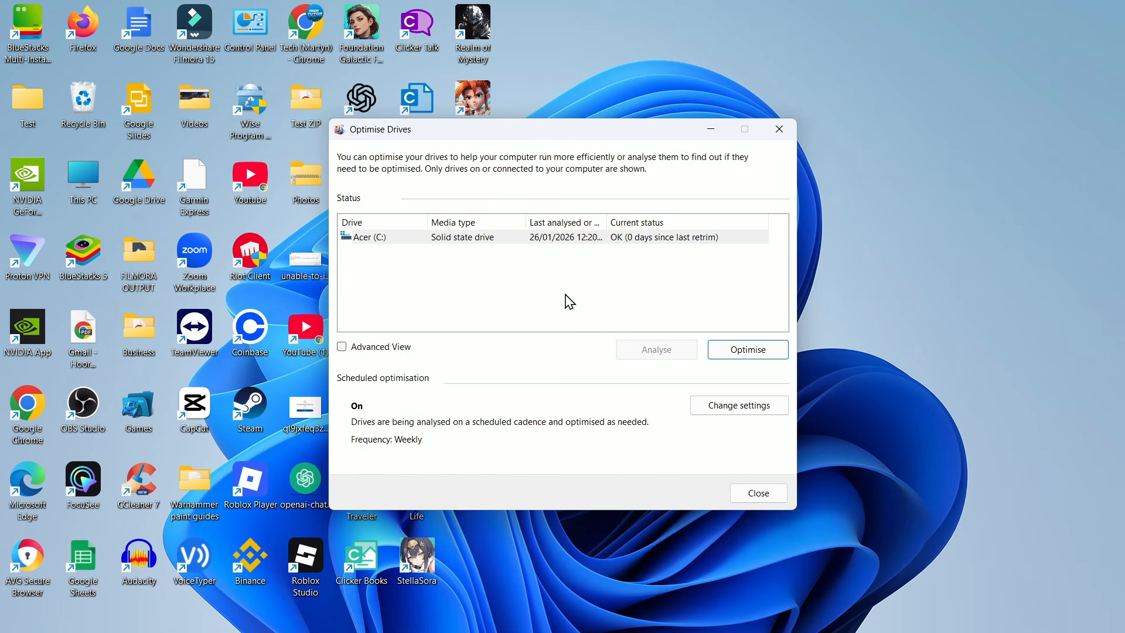
{"action": "left_click", "coordinate": [784, 131]}
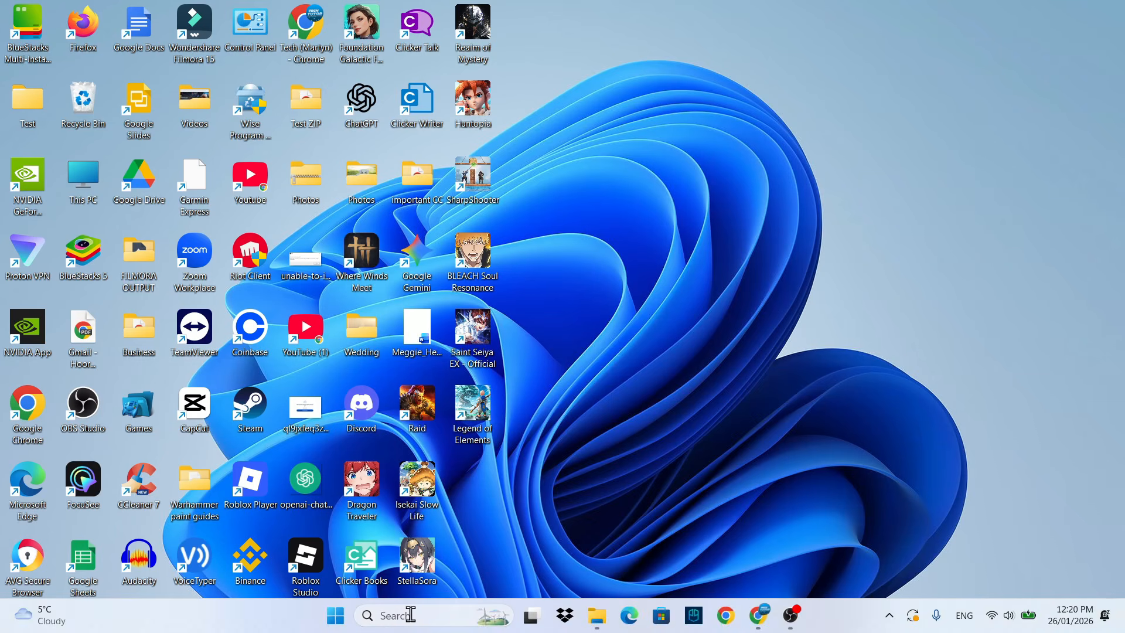
- Open the Windows Services console by running services.msc from the Run dialog
{"action": "left_click", "coordinate": [410, 614]}
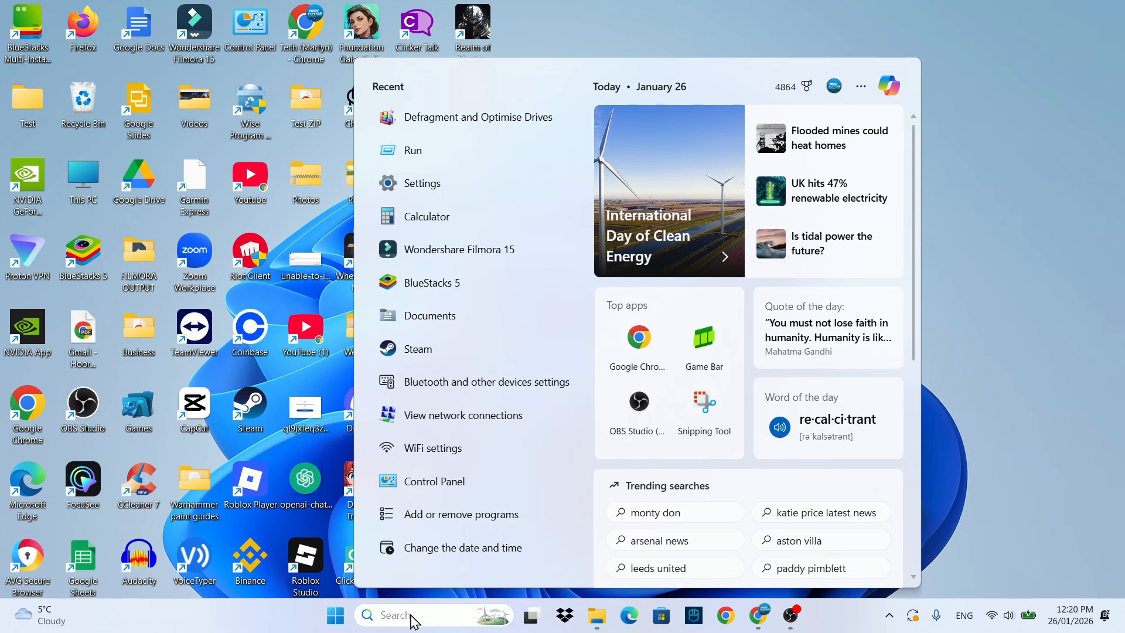
{"action": "type", "text": "run"}
{"action": "left_click", "coordinate": [414, 176]}
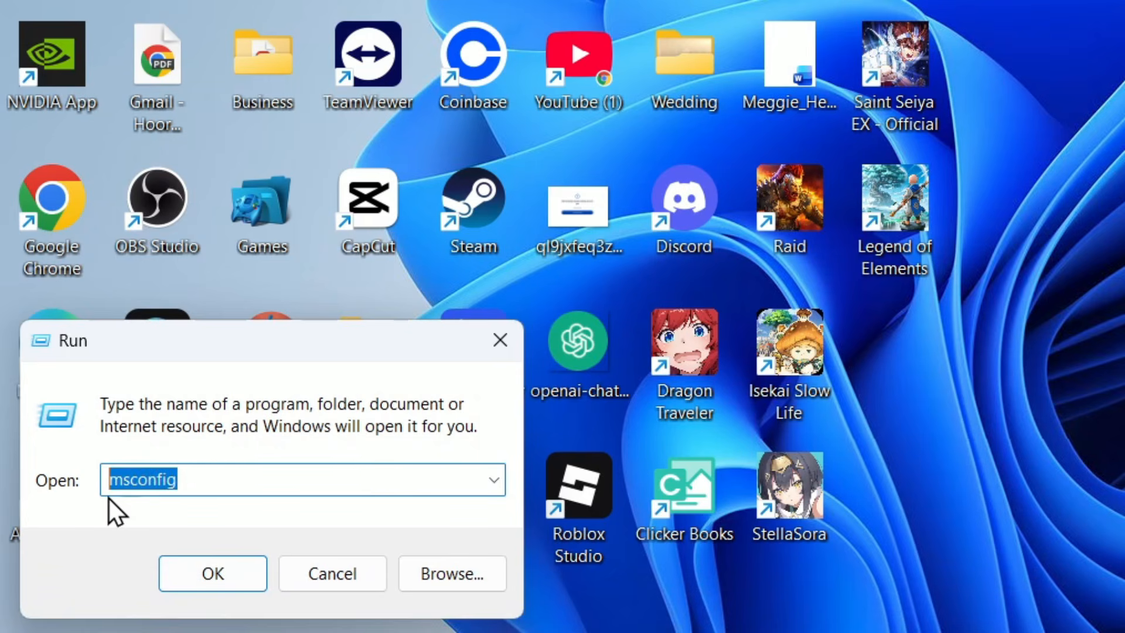
{"action": "type", "text": "services"}
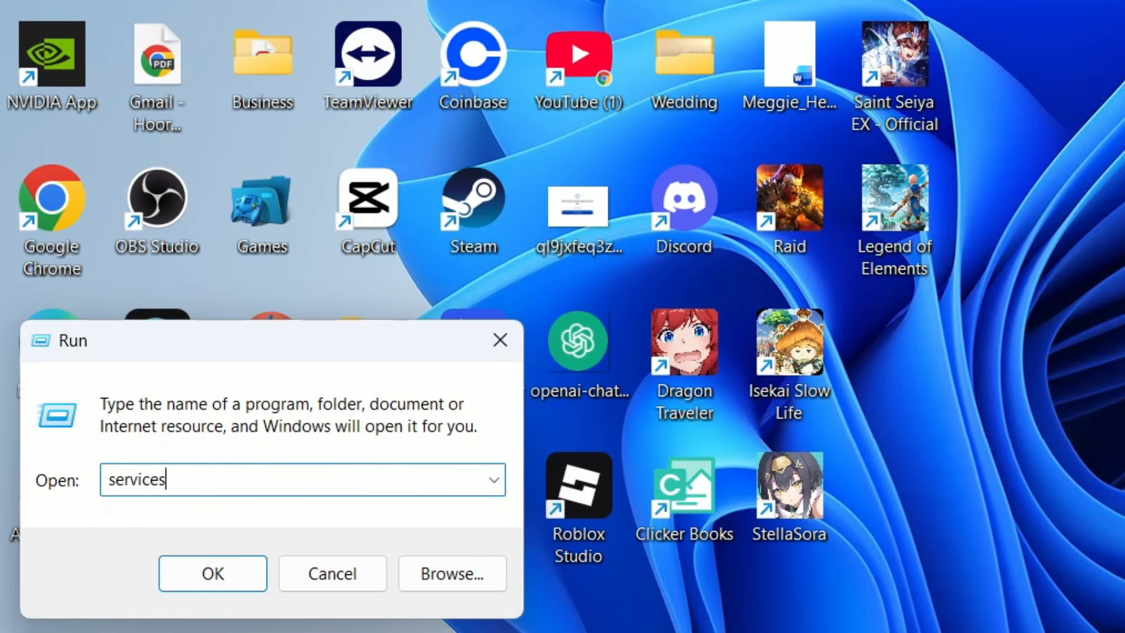
{"action": "type", "text": ".msc"}
{"action": "key", "text": "Return"}
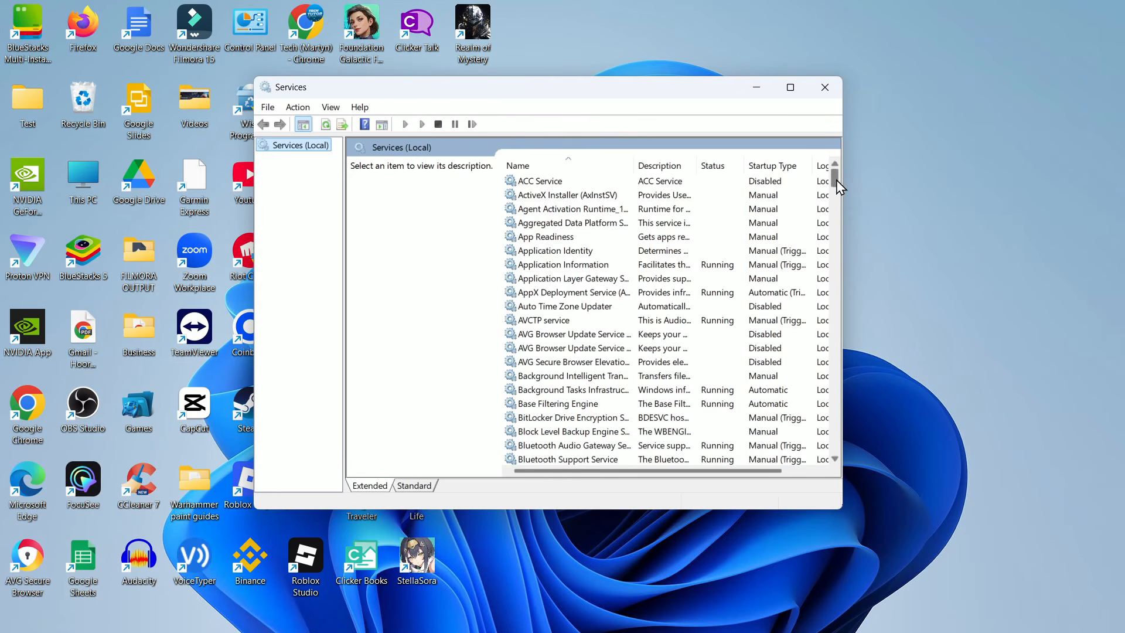
- Set the SysMain service's startup type to Disabled, confirm the change and close the Services console
{"action": "left_click_drag", "start_coordinate": [838, 180], "coordinate": [857, 384]}
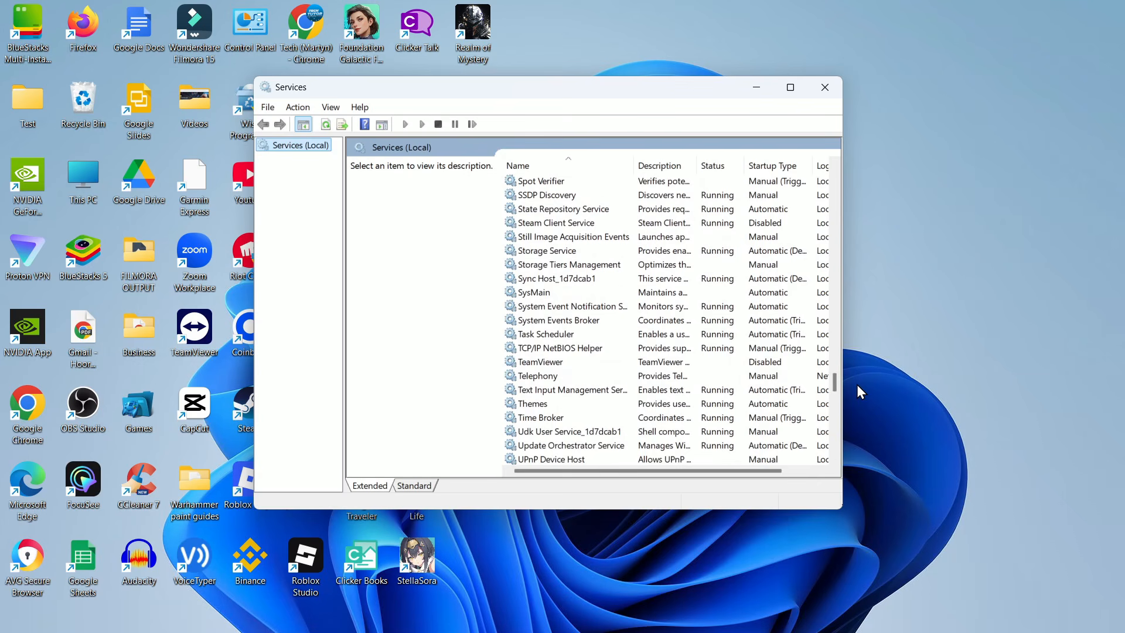
{"action": "left_click", "coordinate": [549, 293]}
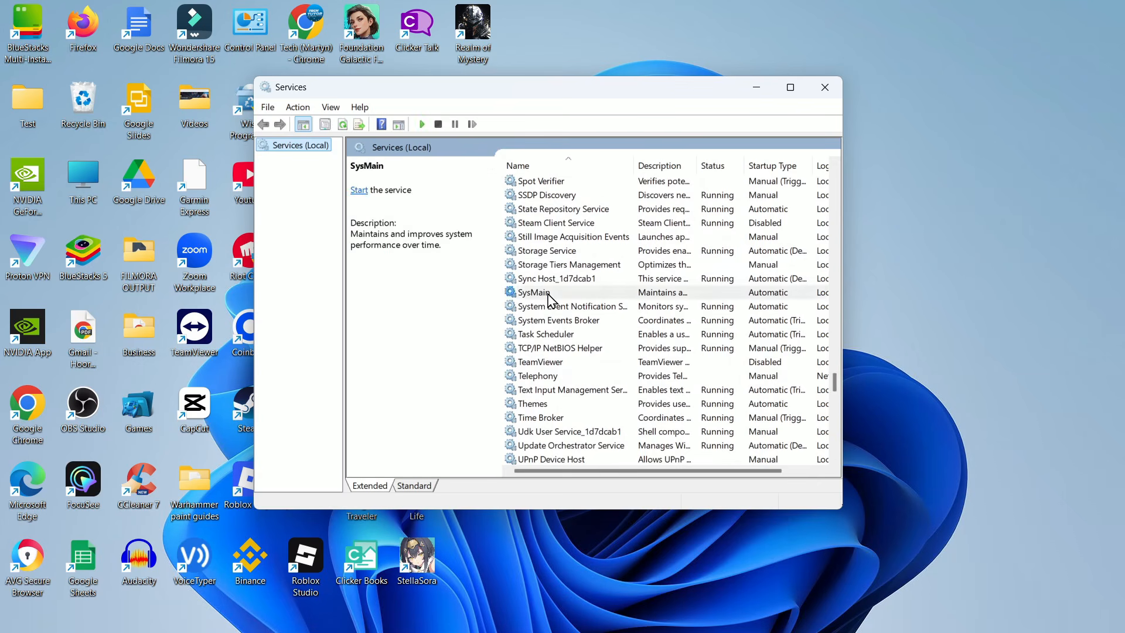
{"action": "double_click", "coordinate": [595, 296]}
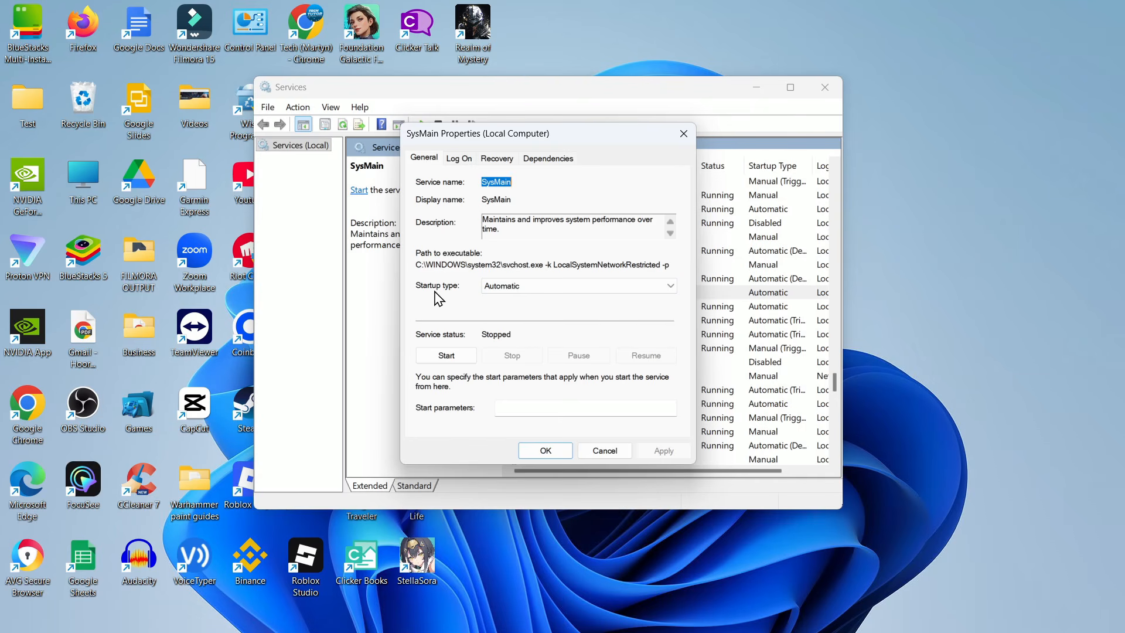
{"action": "left_click", "coordinate": [540, 291]}
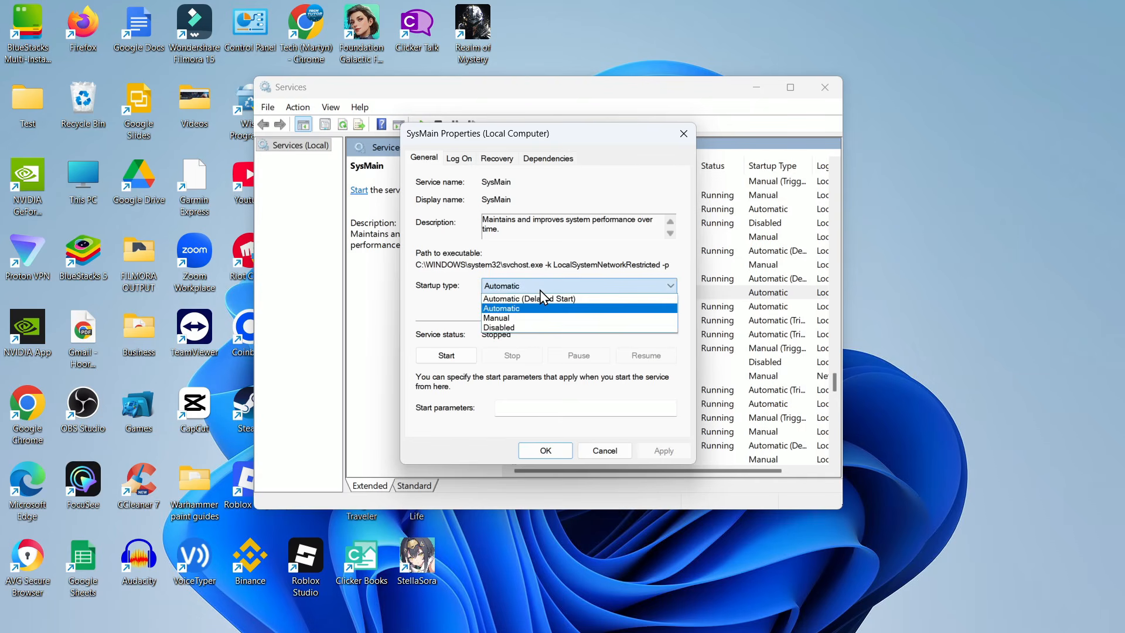
{"action": "left_click", "coordinate": [535, 330]}
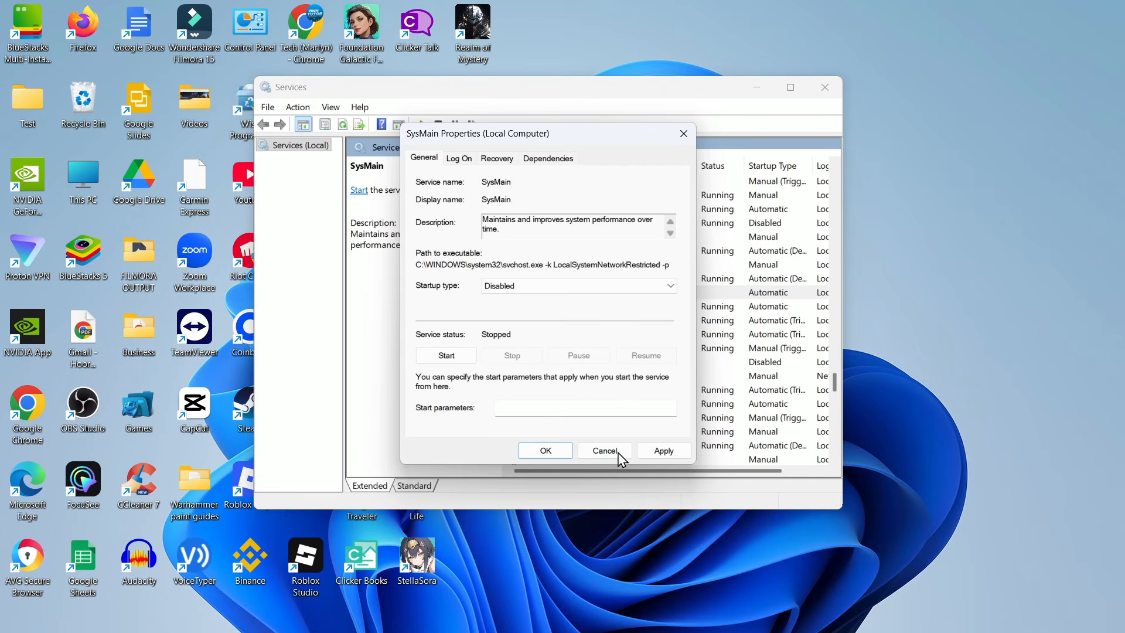
{"action": "left_click", "coordinate": [546, 452]}
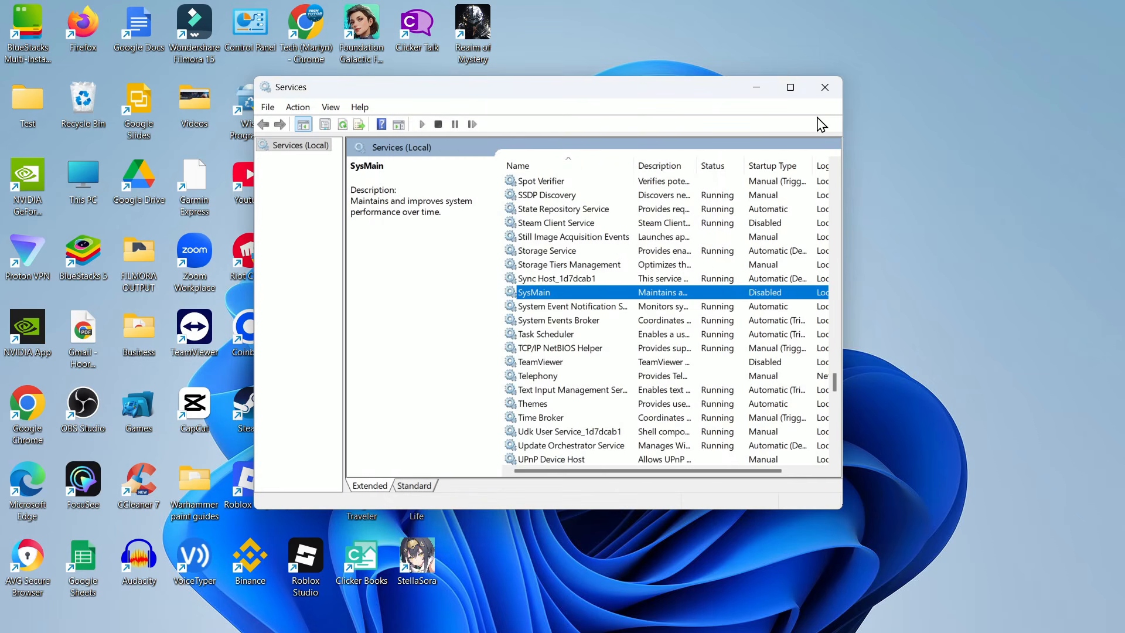
{"action": "left_click", "coordinate": [824, 88]}
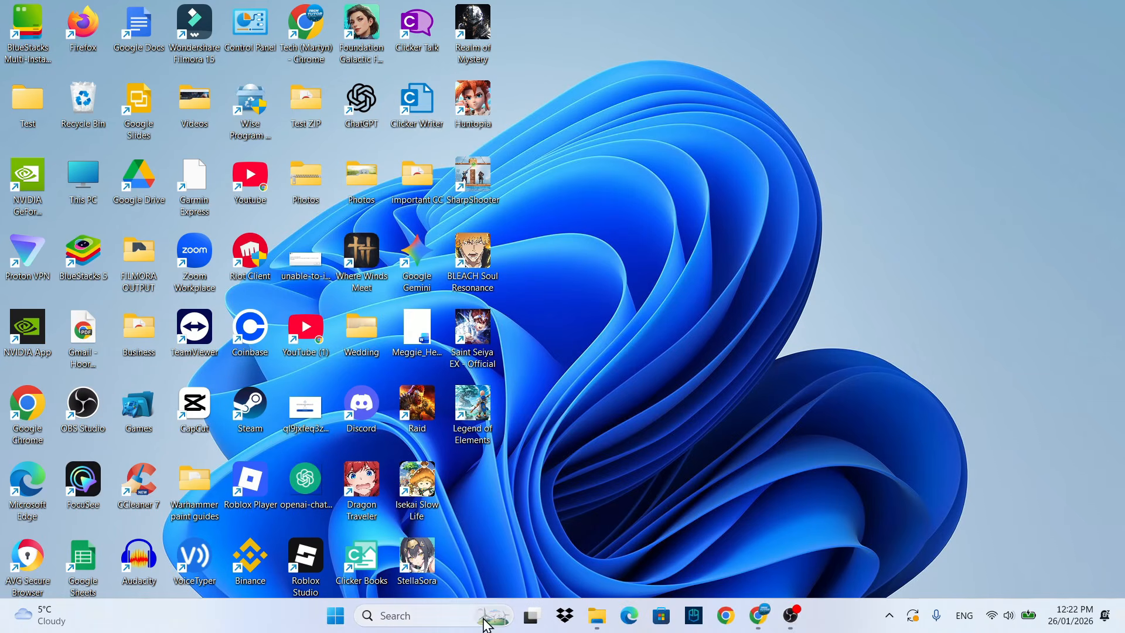
- Open System Properties by running sysdm.cpl from the Run dialog
{"action": "left_click", "coordinate": [443, 615]}
{"action": "type", "text": "run"}
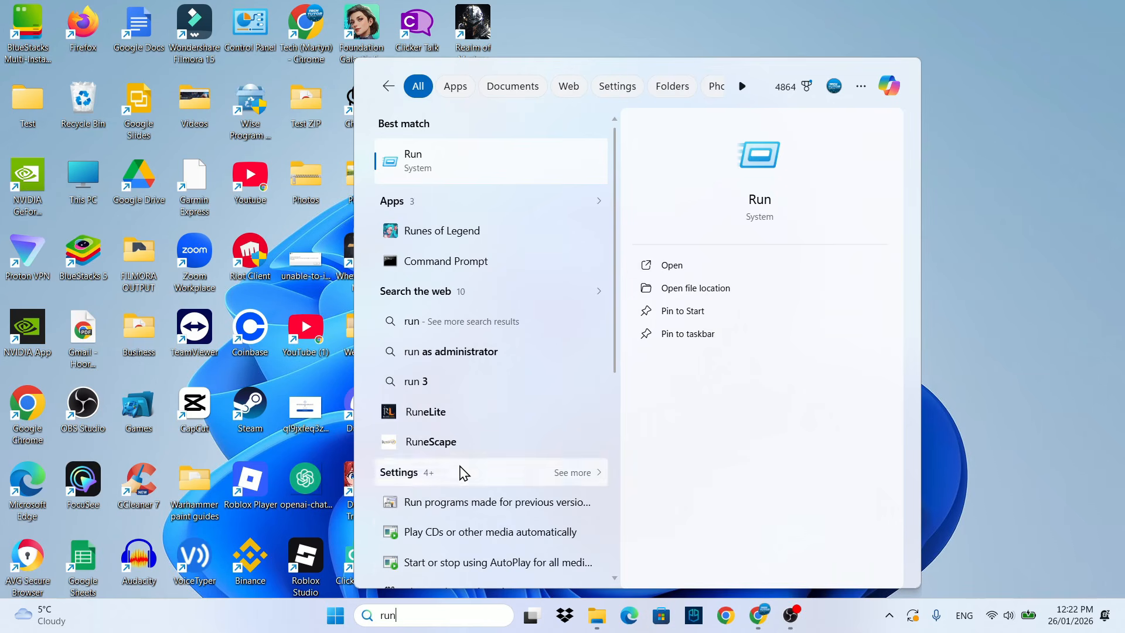
{"action": "left_click", "coordinate": [454, 161]}
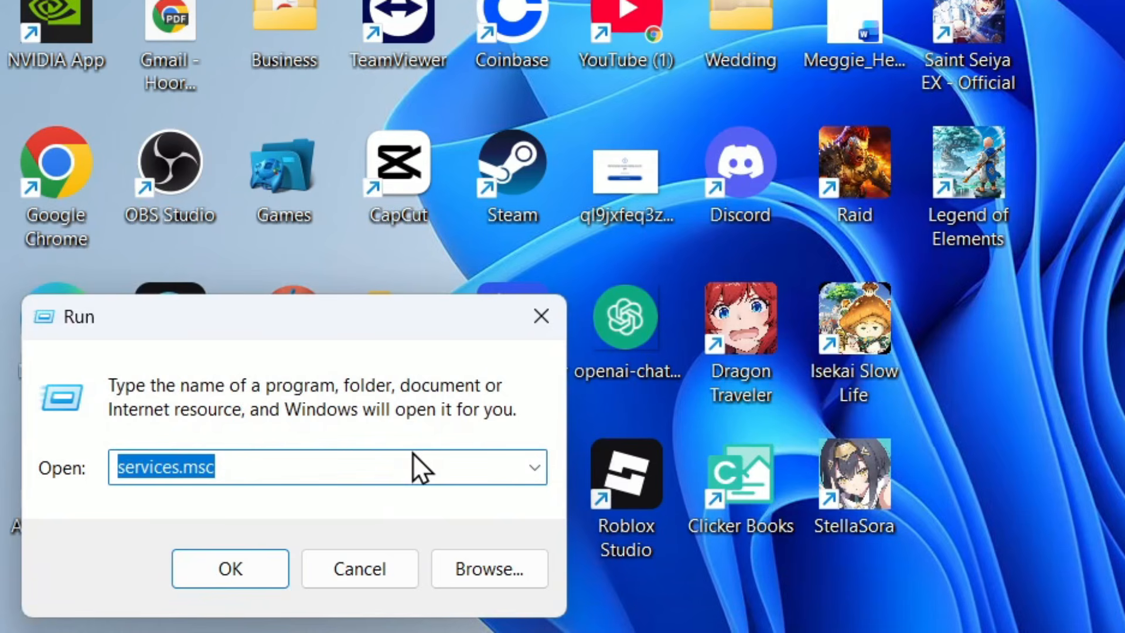
{"action": "type", "text": "sysd"}
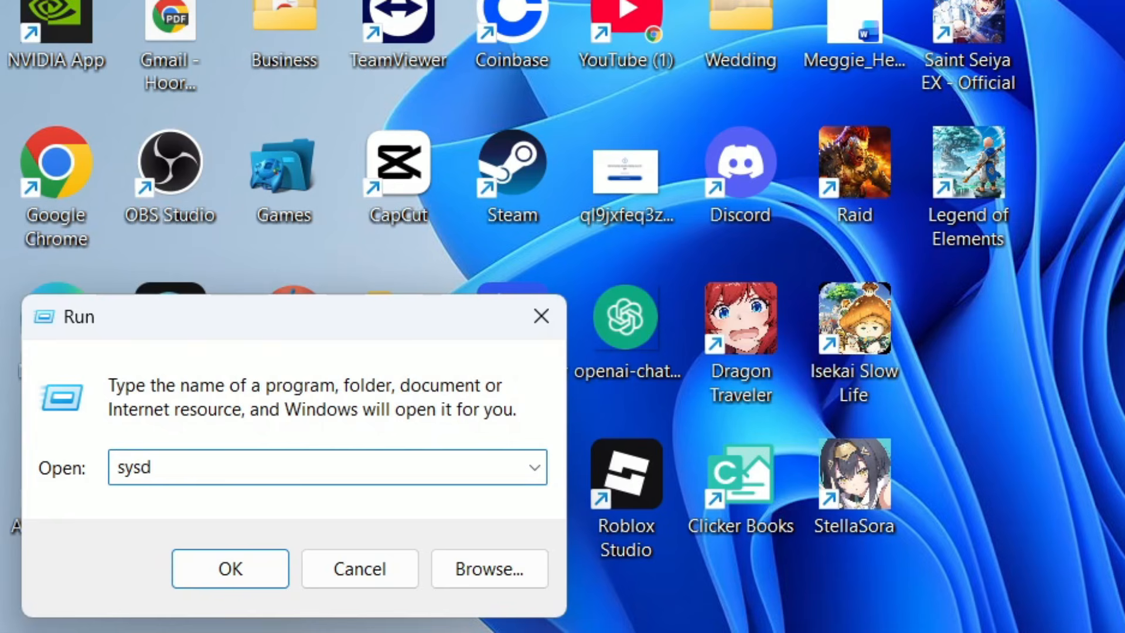
{"action": "type", "text": "m.cpl"}
{"action": "key", "text": "Return"}
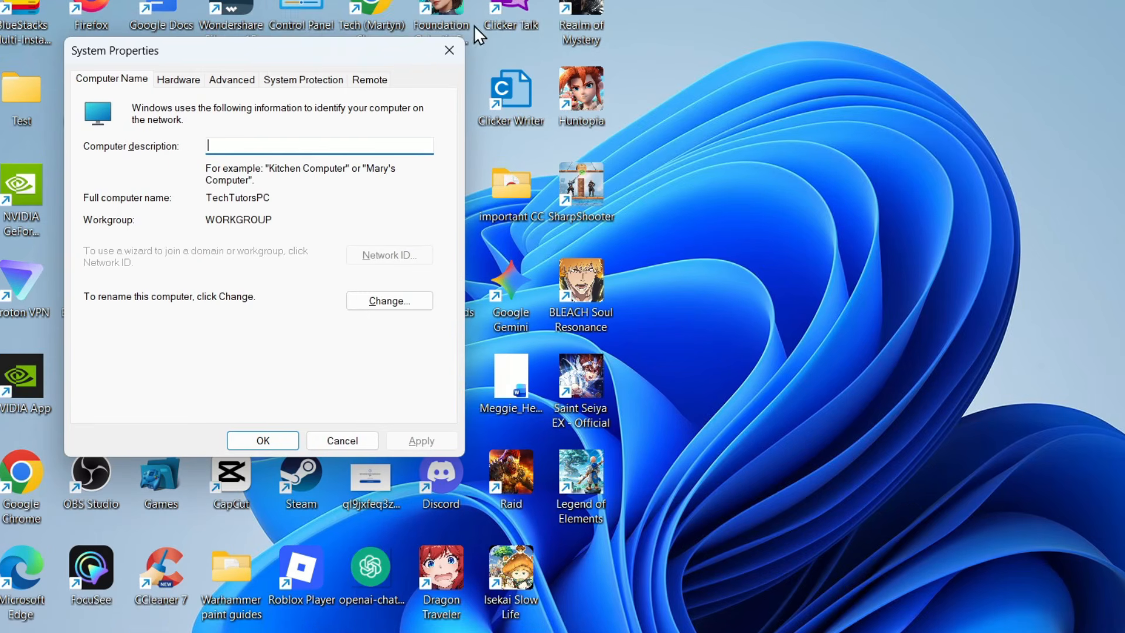
- Try custom visual effects keeping only taskbar animations, taskbar thumbnail previews, thumbnails instead of icons, window contents while dragging and smooth font edges; close without applying
{"action": "left_click_drag", "start_coordinate": [297, 39], "coordinate": [562, 106]}
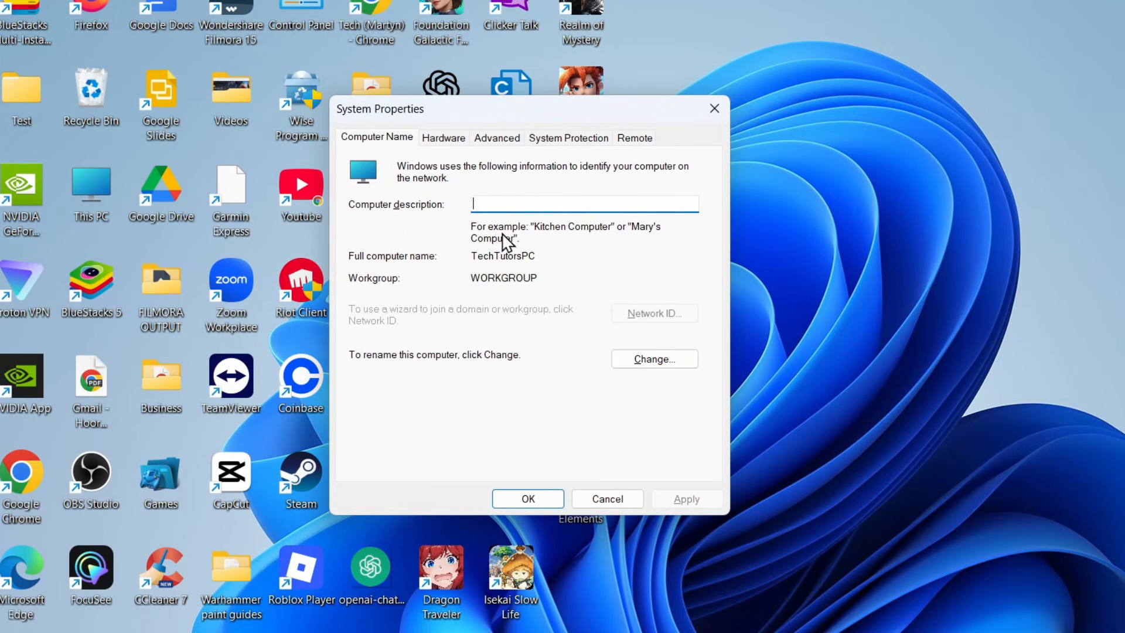
{"action": "left_click", "coordinate": [497, 142]}
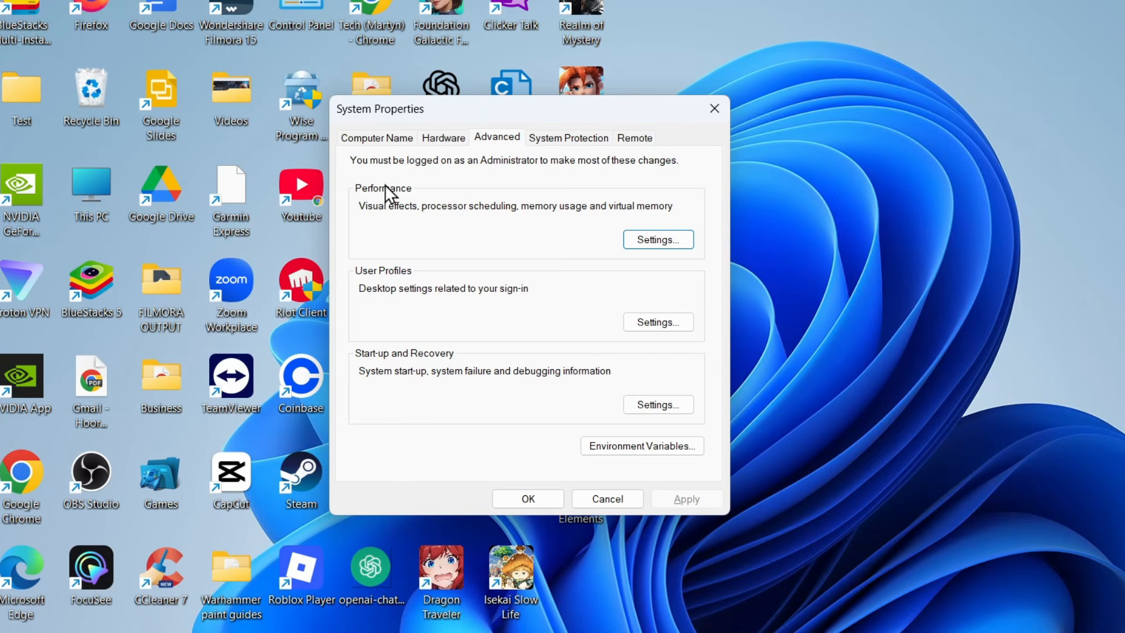
{"action": "left_click", "coordinate": [625, 240]}
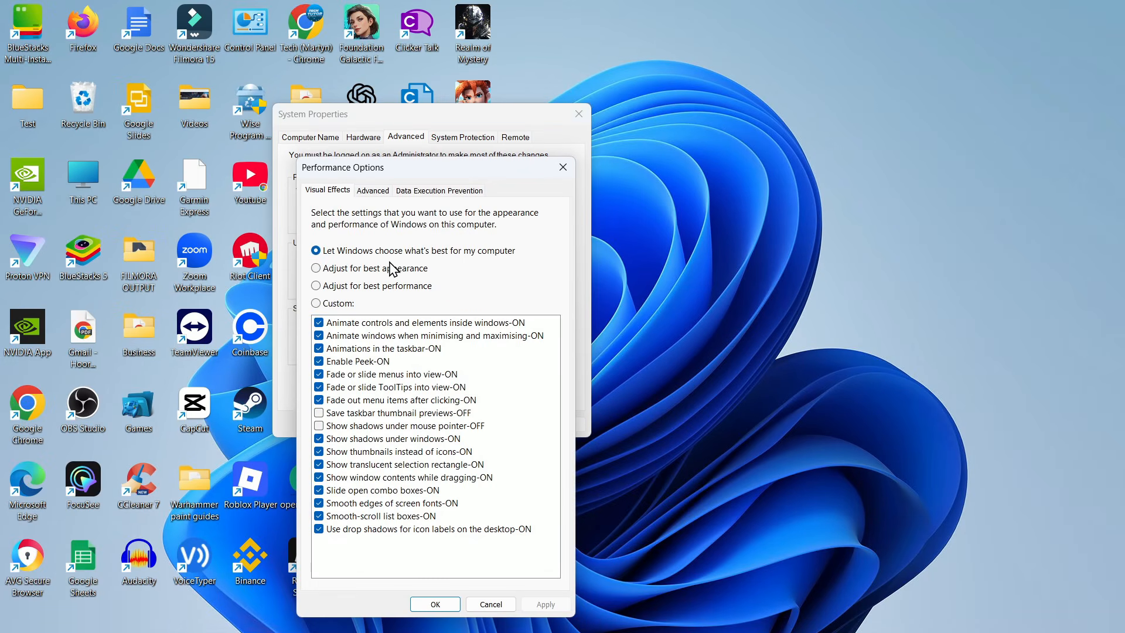
{"action": "left_click", "coordinate": [329, 306]}
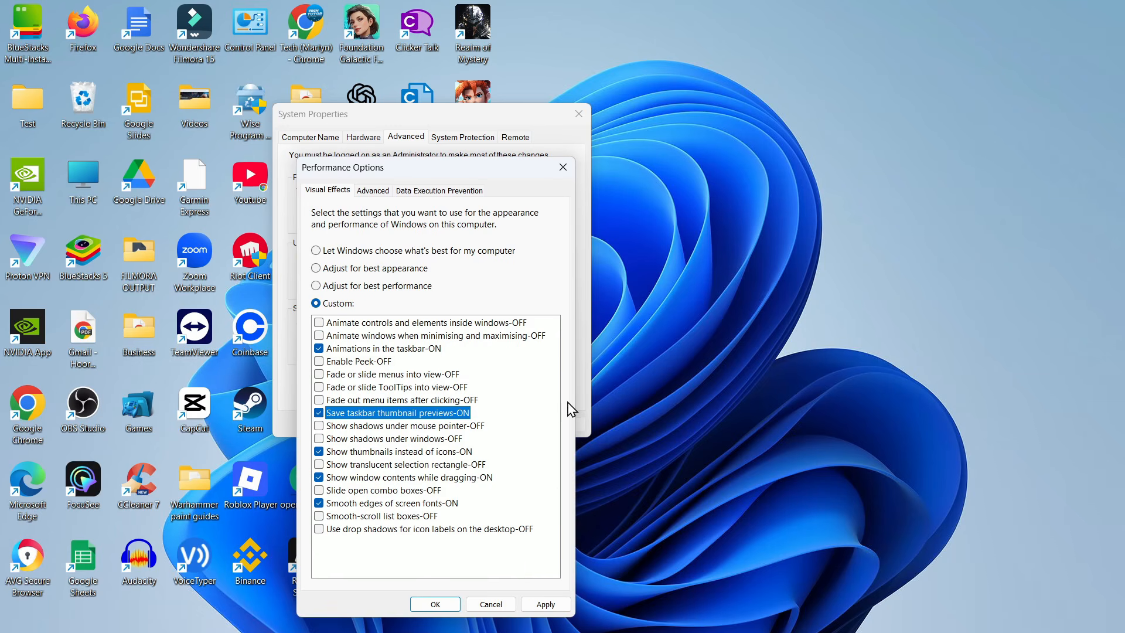
{"action": "left_click", "coordinate": [574, 174]}
{"action": "left_click", "coordinate": [579, 113]}
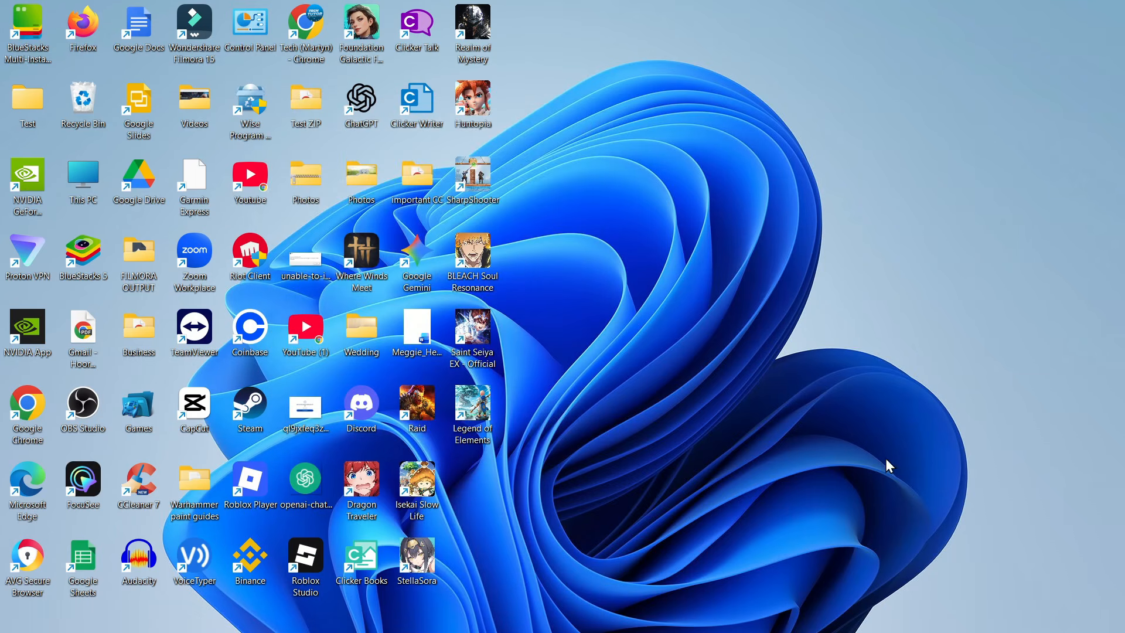
- Open Power Options with powercfg.cpl from the Run dialog, review the available power plans and close the window
{"action": "left_click", "coordinate": [421, 613]}
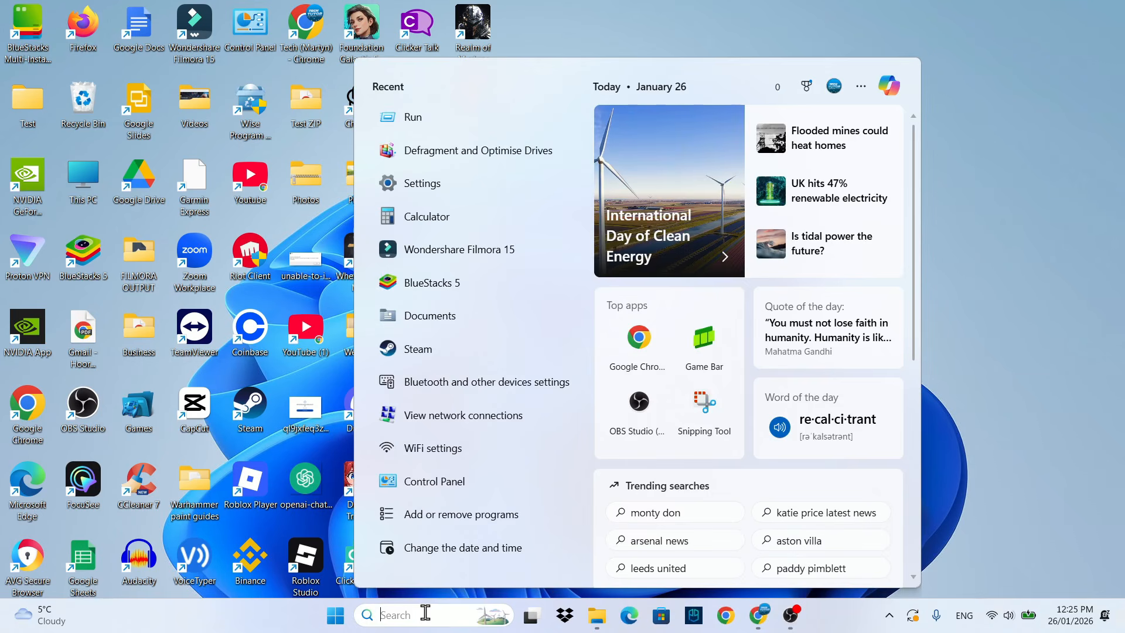
{"action": "type", "text": "run"}
{"action": "key", "text": "Return"}
{"action": "type", "text": "powercfg"}
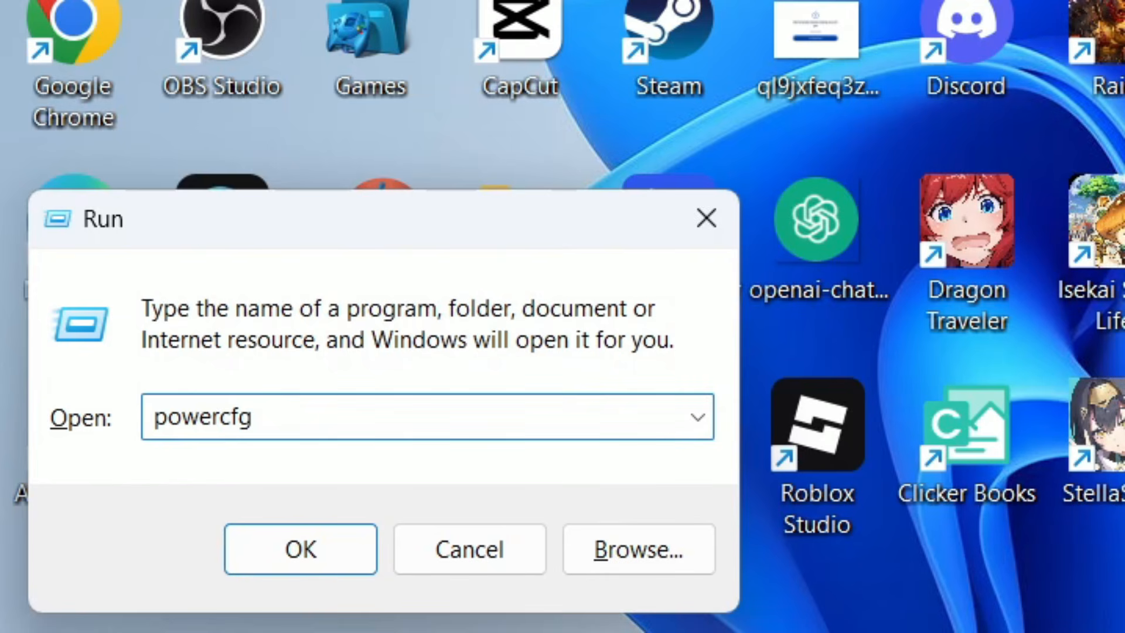
{"action": "type", "text": ".cpl"}
{"action": "key", "text": "Return"}
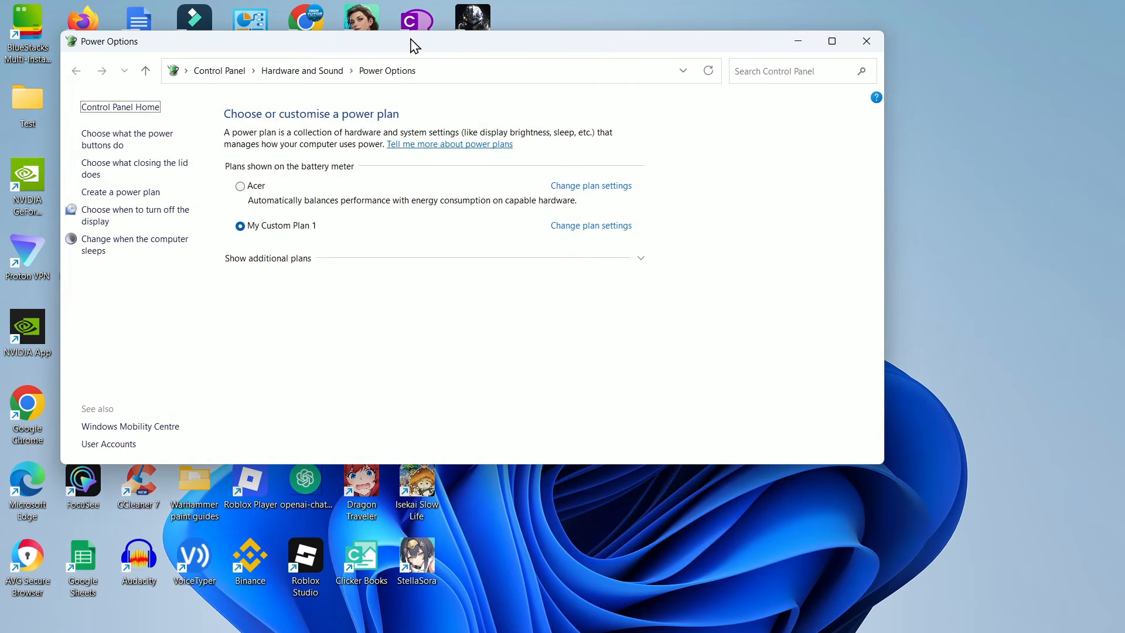
{"action": "left_click_drag", "start_coordinate": [415, 45], "coordinate": [573, 69]}
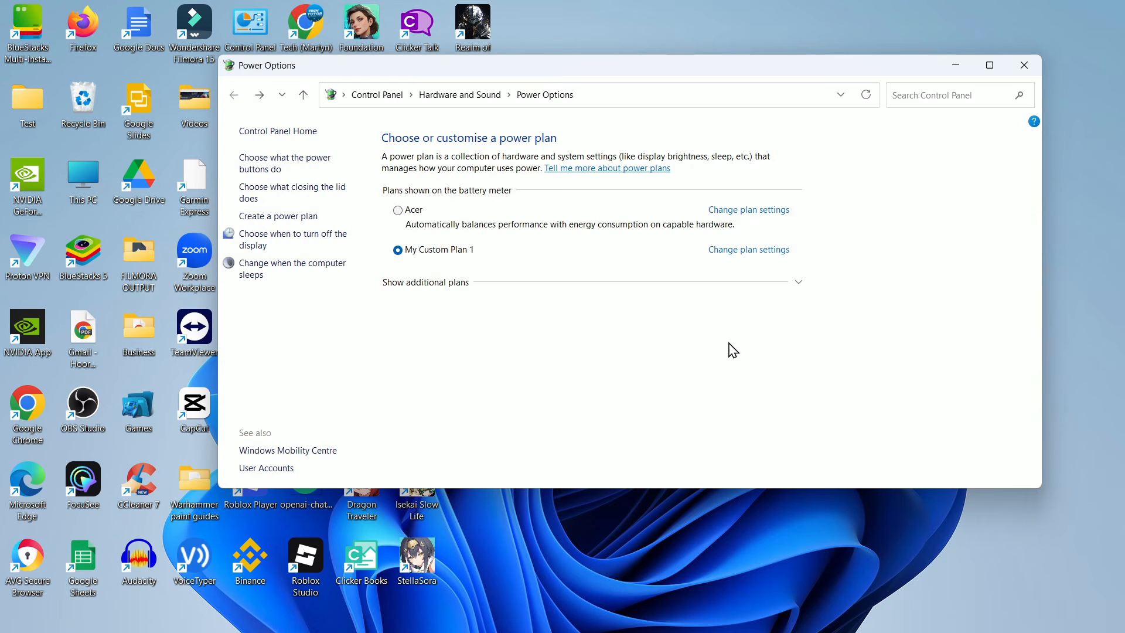
{"action": "left_click", "coordinate": [1024, 65]}
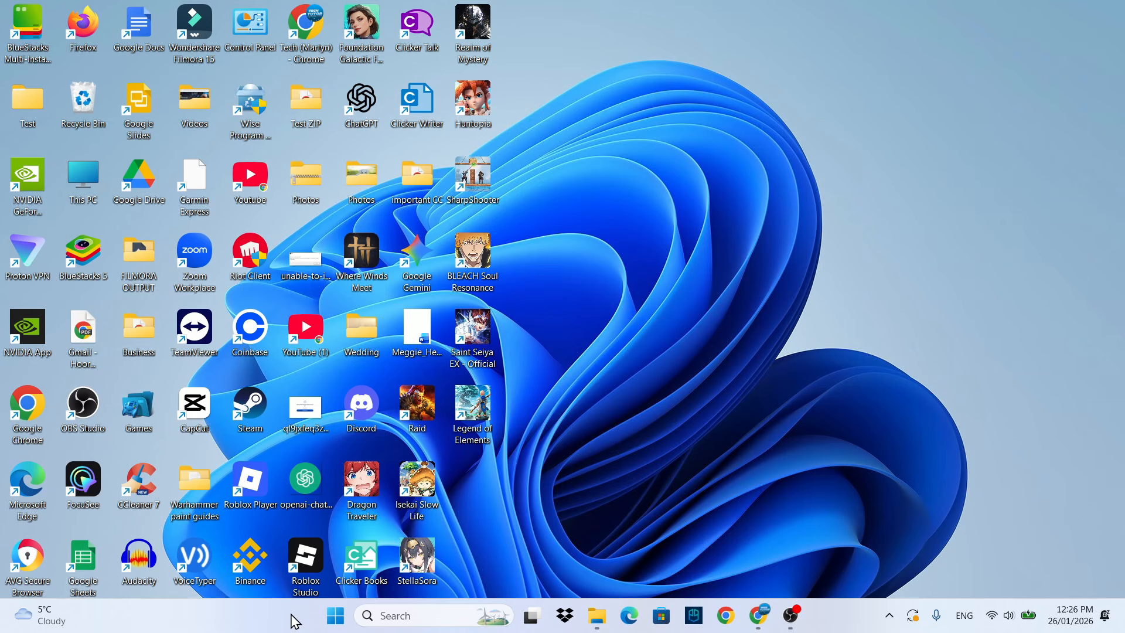
- Search Windows for "disk cleanup" and open the Disk Clean-up tool
{"action": "left_click", "coordinate": [404, 619]}
{"action": "type", "text": "disk"}
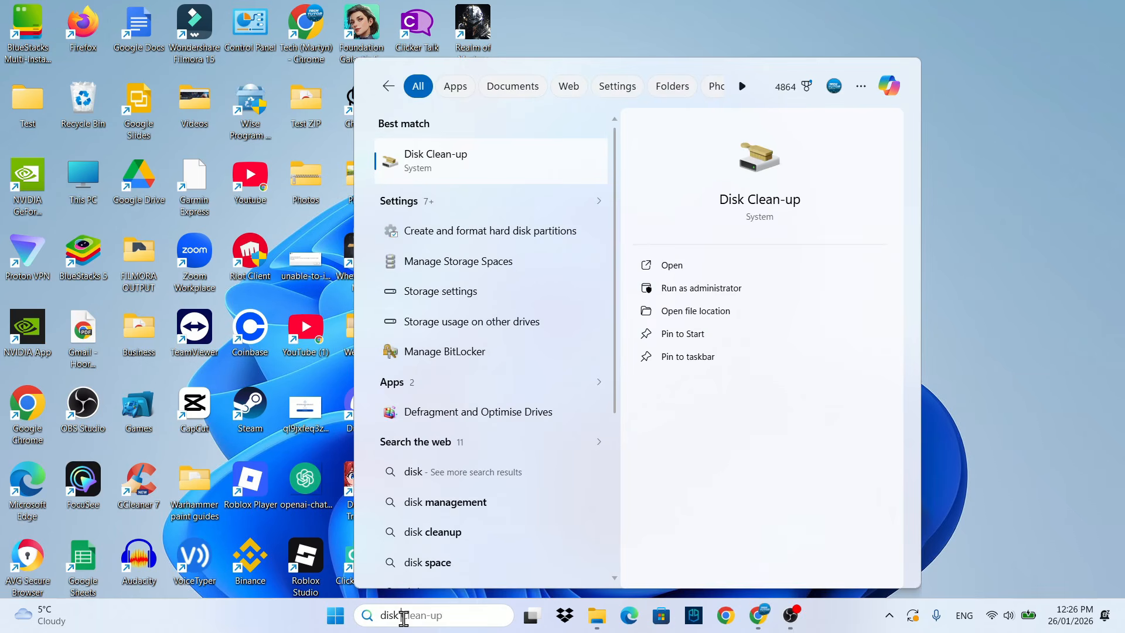
{"action": "type", "text": " cleanup"}
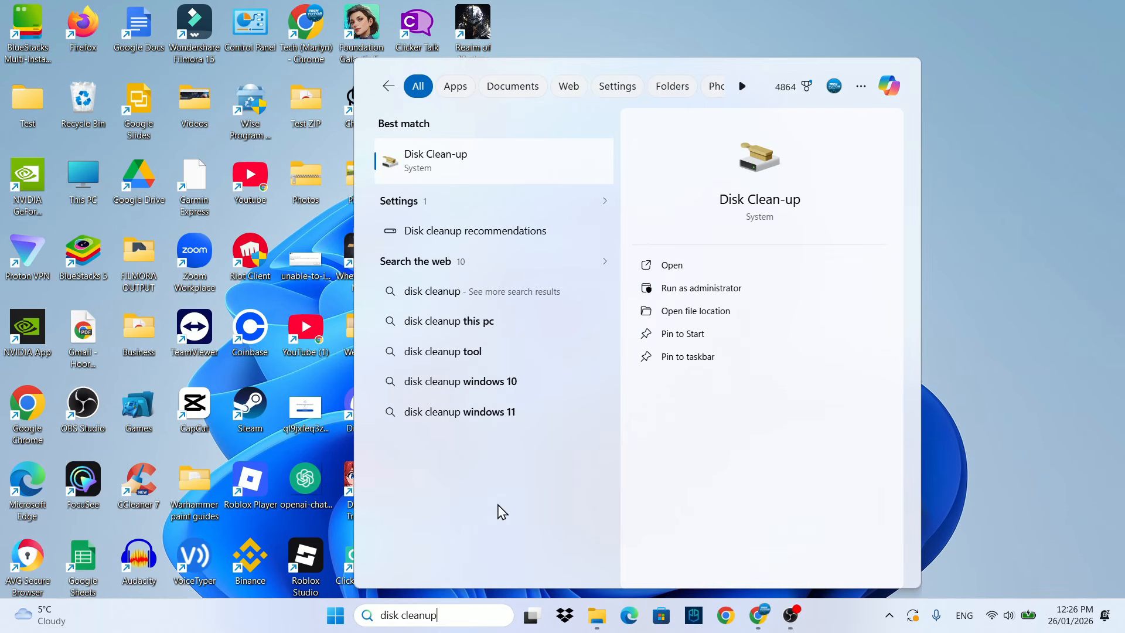
{"action": "left_click", "coordinate": [473, 165]}
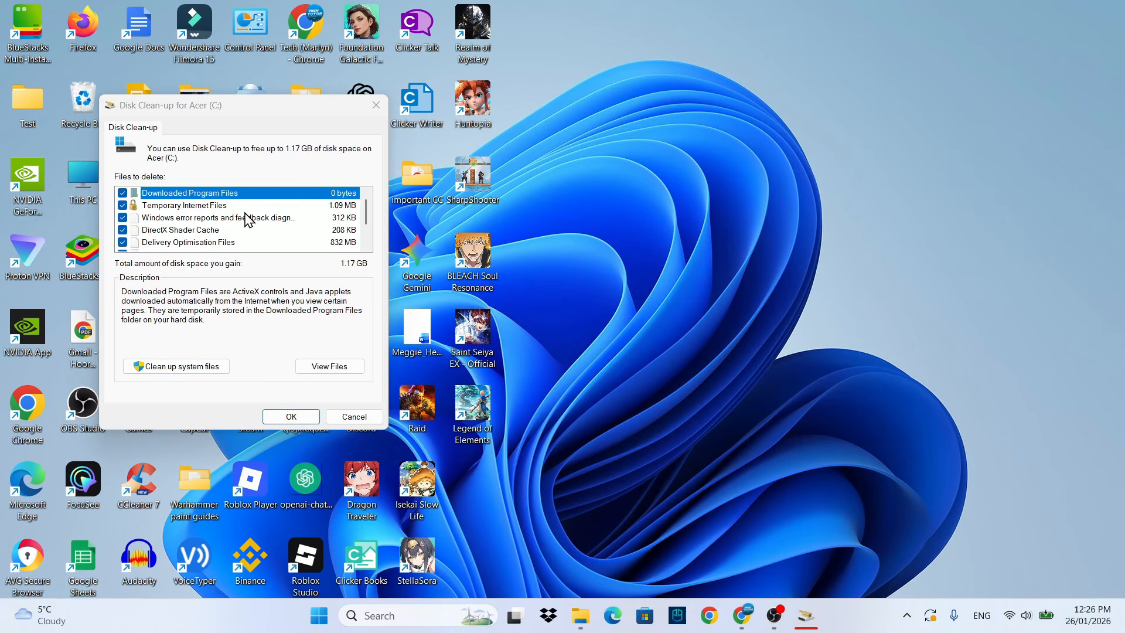
- Include system files in the Acer (C:) clean-up and permanently delete the selected files
{"action": "scroll", "coordinate": [249, 220], "scroll_direction": "down", "scroll_amount": 1}
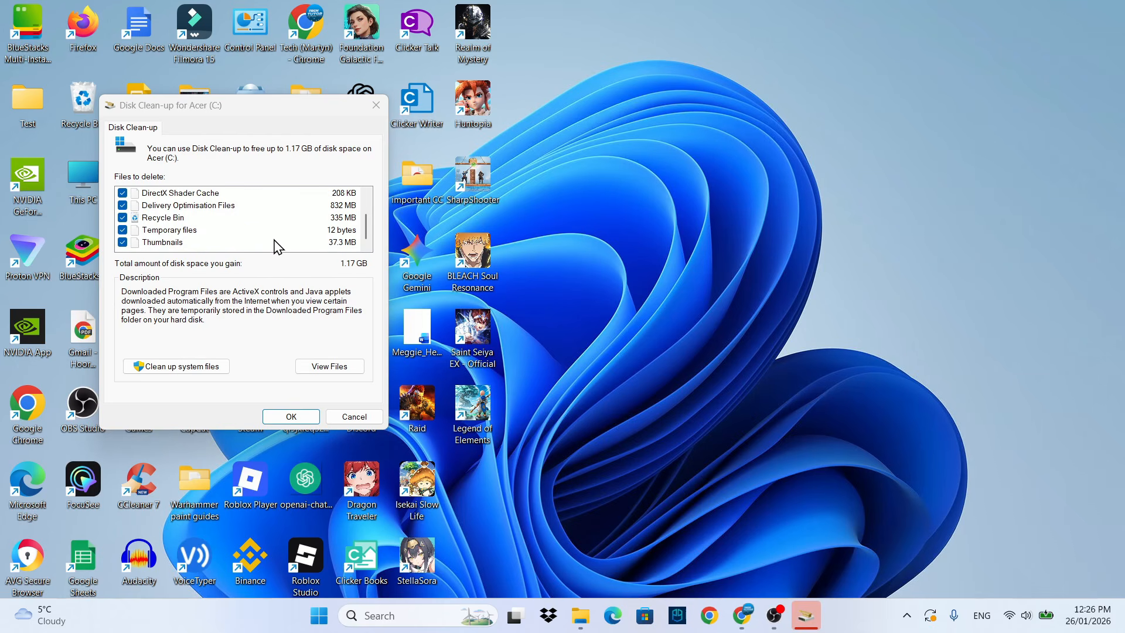
{"action": "left_click", "coordinate": [185, 370]}
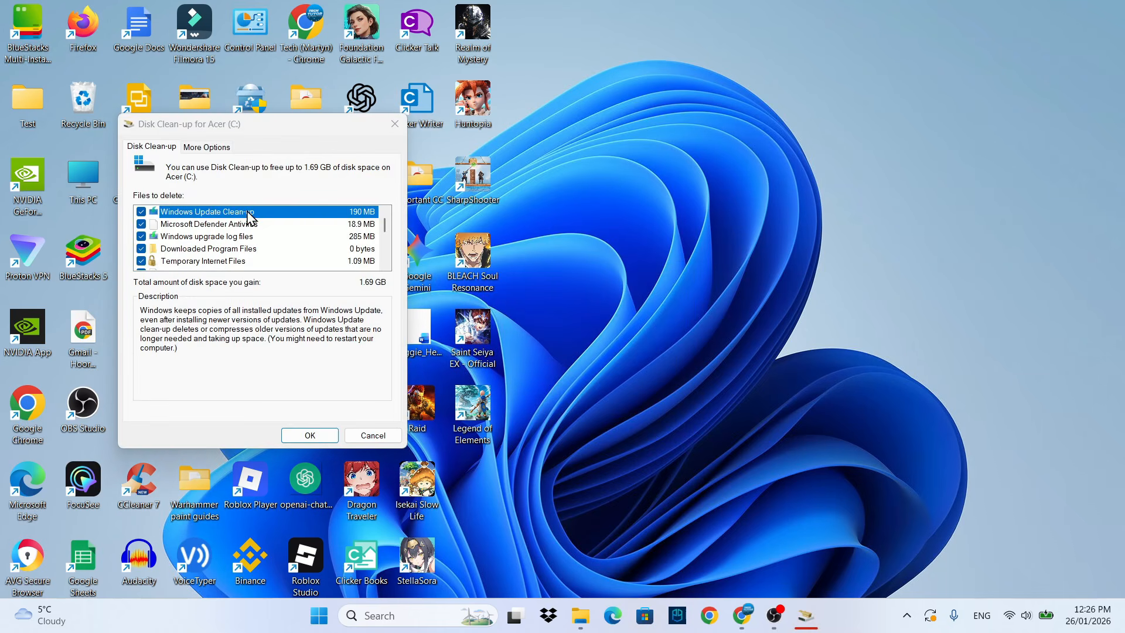
{"action": "left_click", "coordinate": [305, 436]}
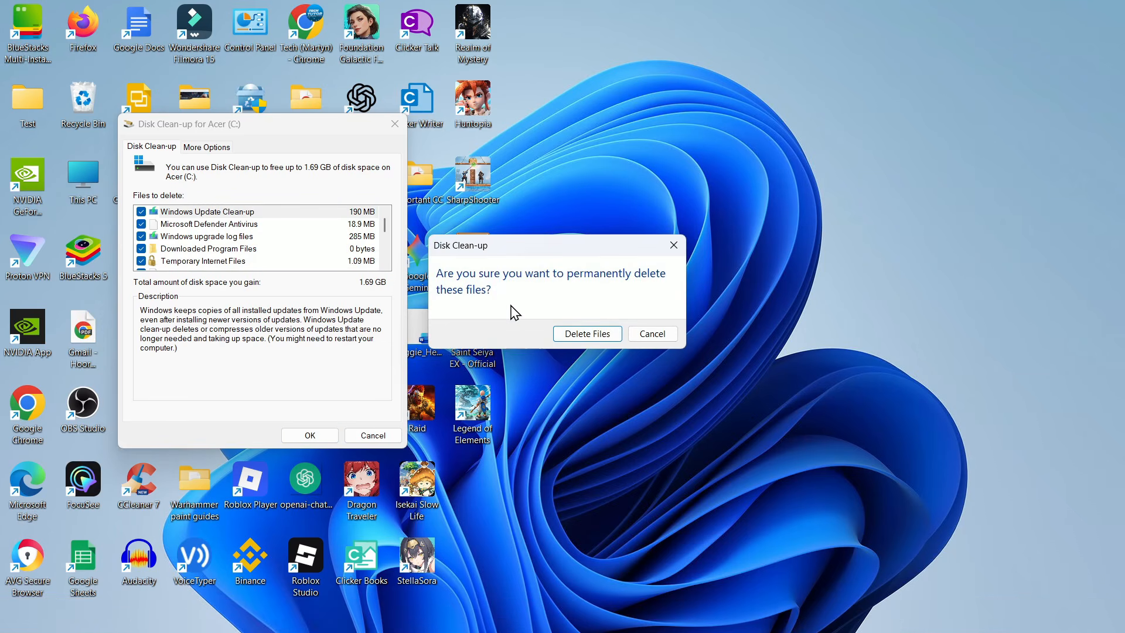
{"action": "left_click", "coordinate": [586, 334]}
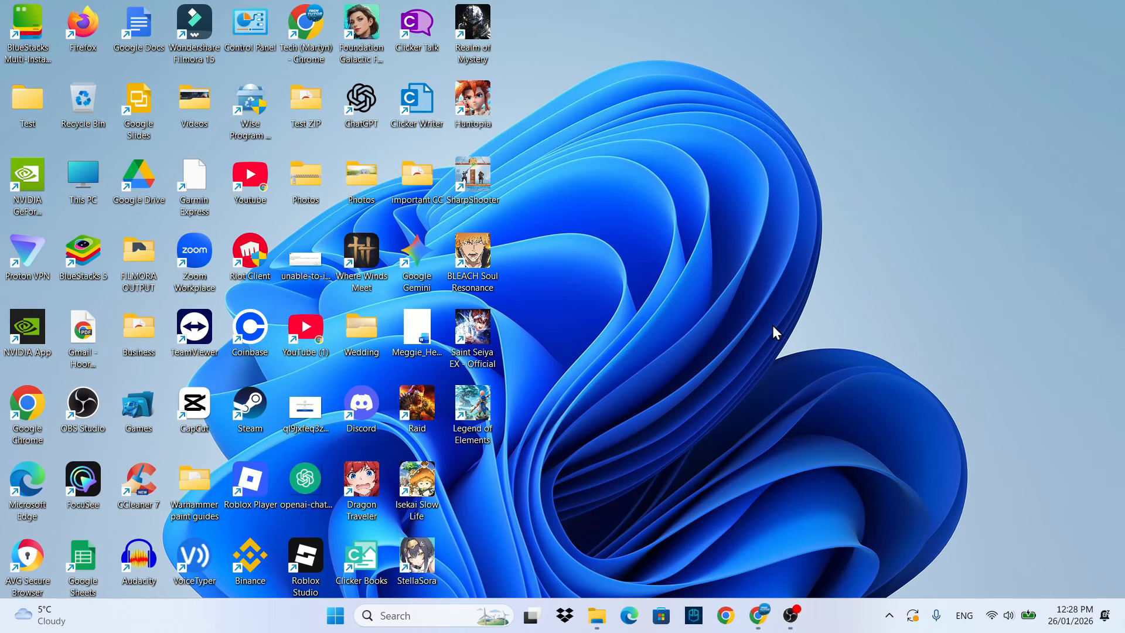
- Open the Windows Temp folder by running temp from the Run dialog
{"action": "left_click", "coordinate": [388, 611]}
{"action": "type", "text": "run"}
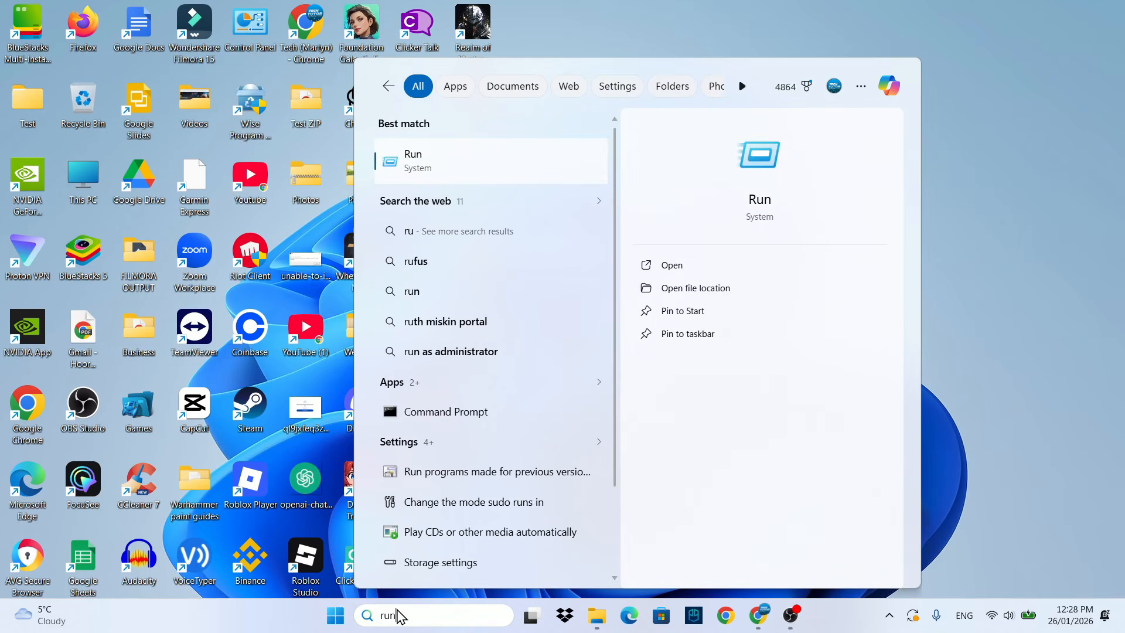
{"action": "left_click", "coordinate": [492, 174]}
{"action": "key", "text": "BackSpace"}
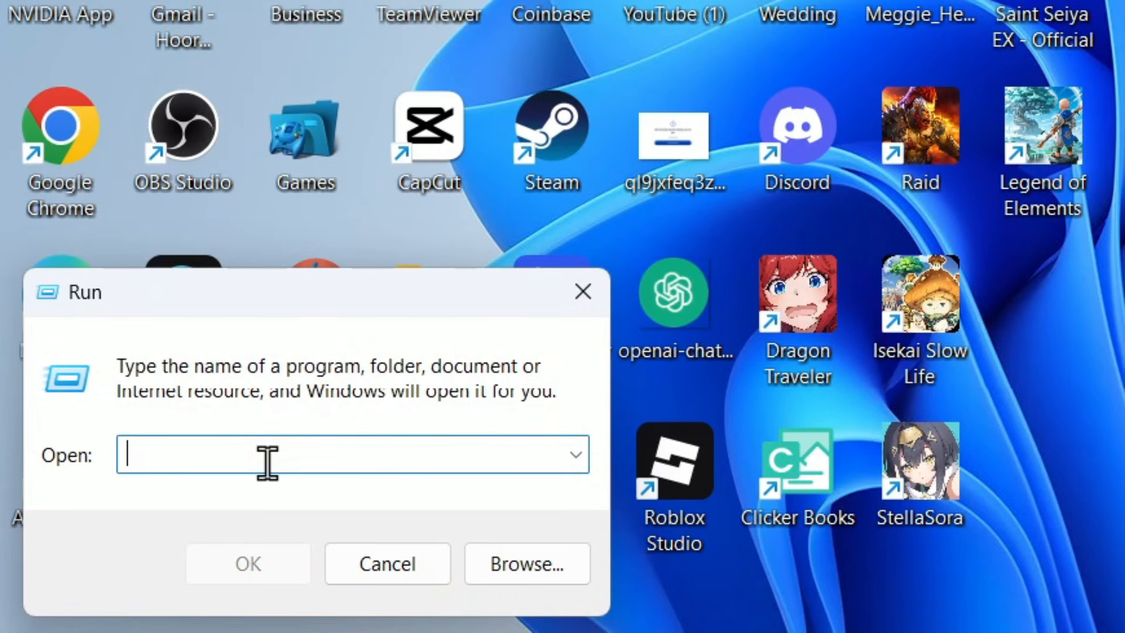
{"action": "type", "text": "temp"}
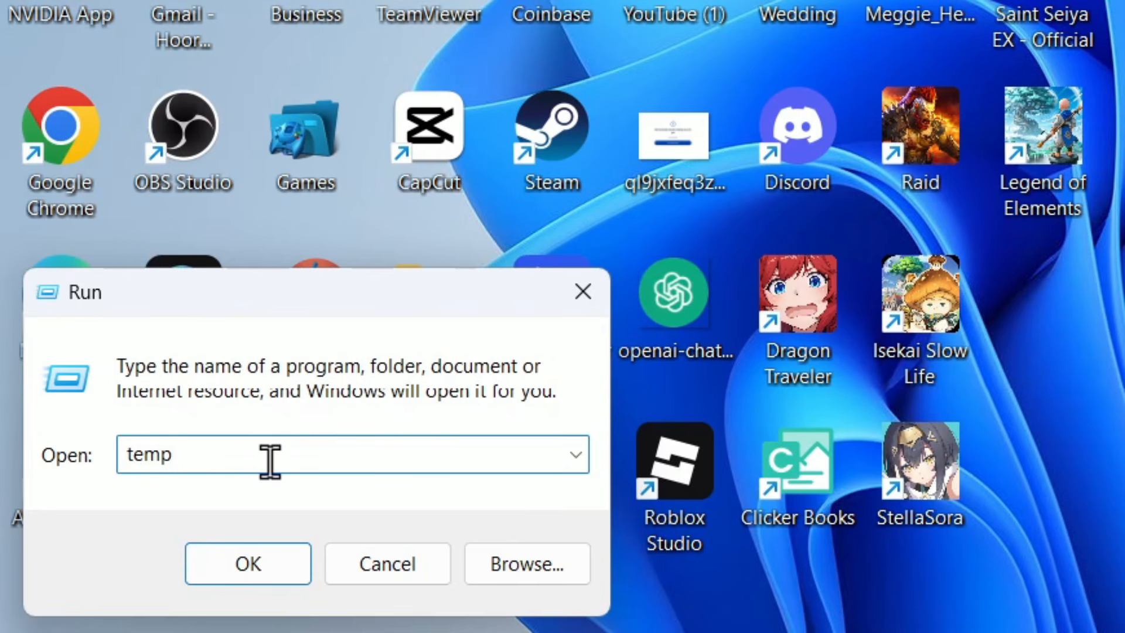
{"action": "left_click", "coordinate": [254, 561]}
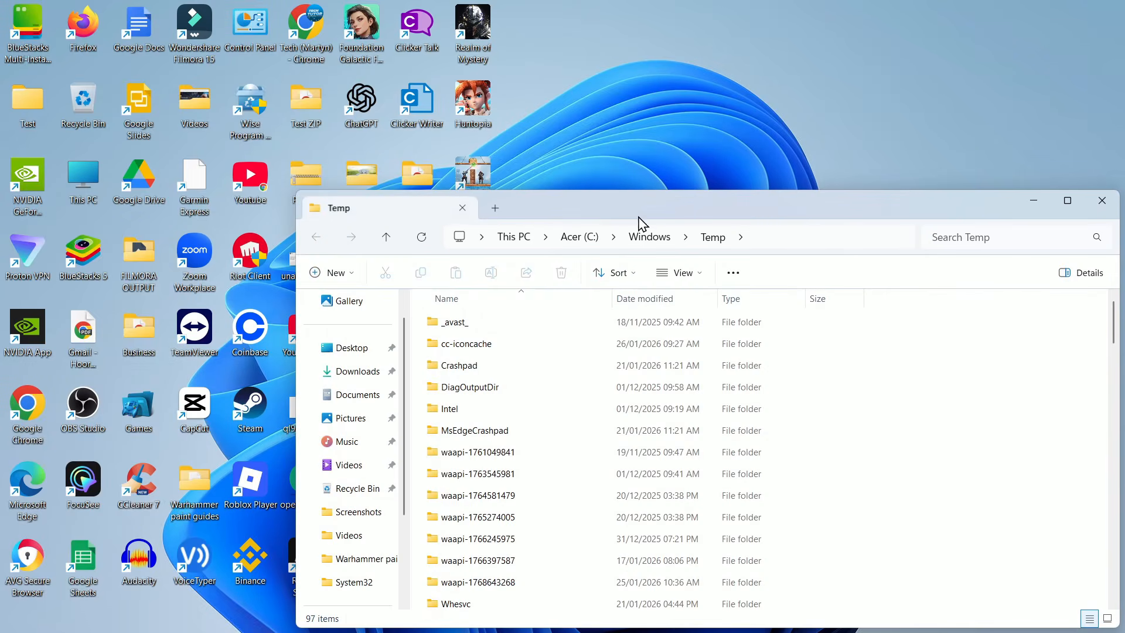
- Look through the Temp folder's contents, select every item in it and delete them all
{"action": "left_click_drag", "start_coordinate": [661, 215], "coordinate": [552, 104]}
{"action": "left_click", "coordinate": [406, 281]}
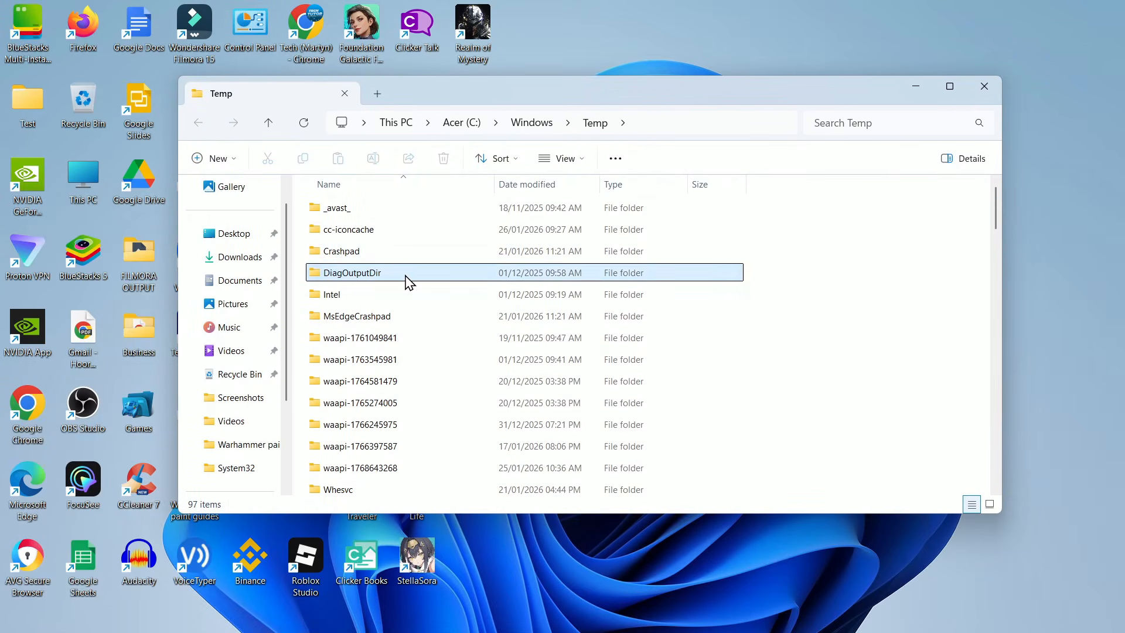
{"action": "scroll", "coordinate": [407, 278], "scroll_direction": "down", "scroll_amount": 2}
{"action": "scroll", "coordinate": [407, 279], "scroll_direction": "down", "scroll_amount": 12}
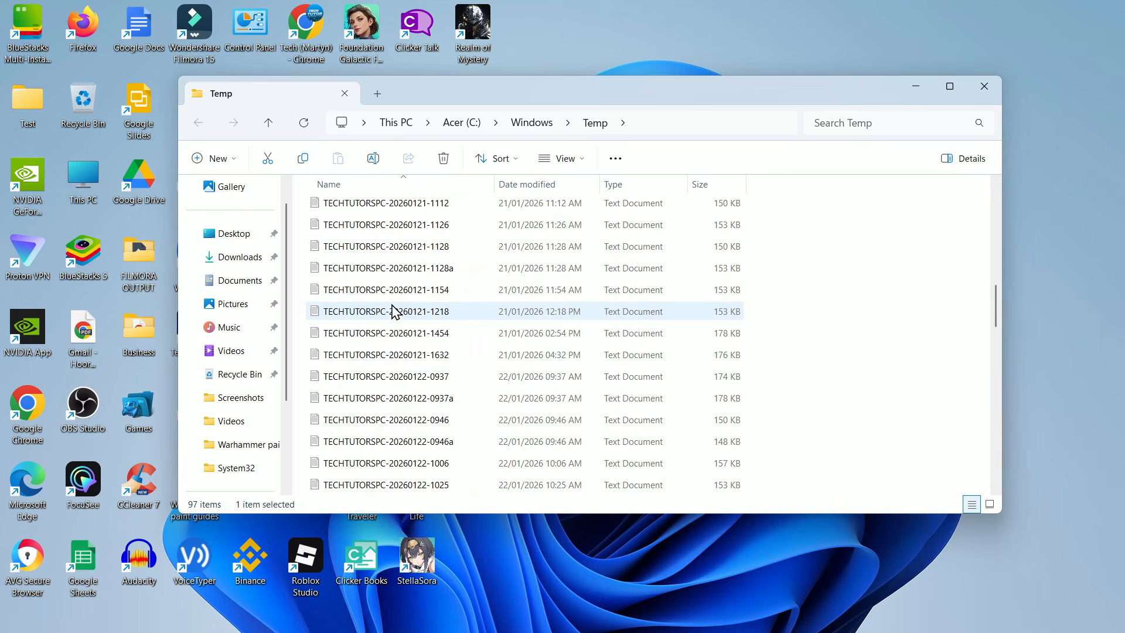
{"action": "scroll", "coordinate": [381, 276], "scroll_direction": "up", "scroll_amount": 13}
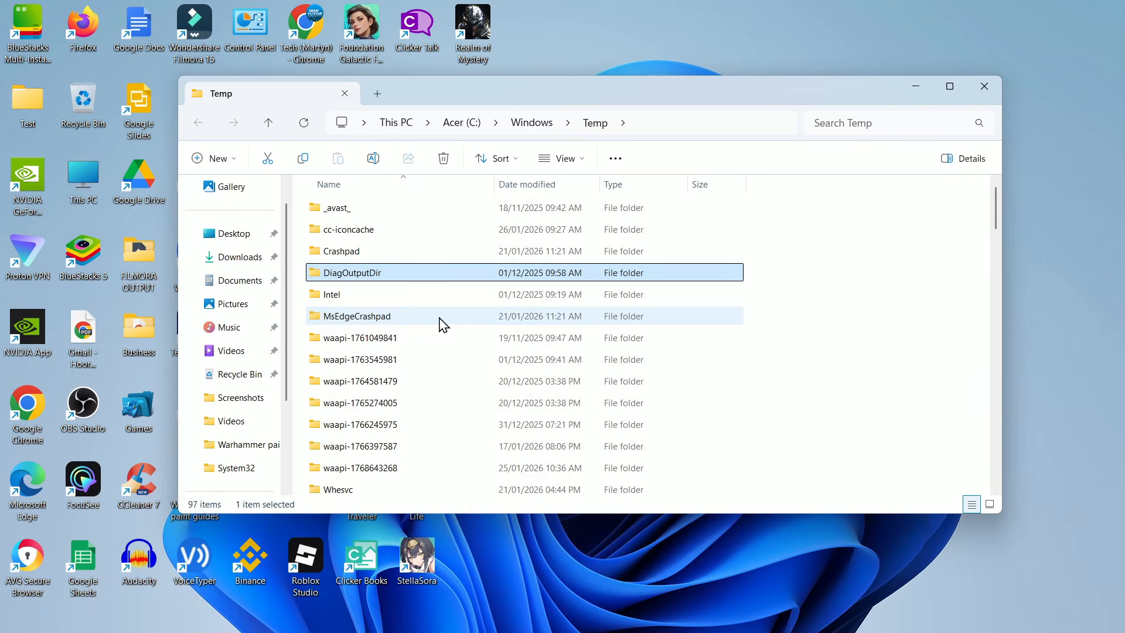
{"action": "key", "text": "ctrl+a"}
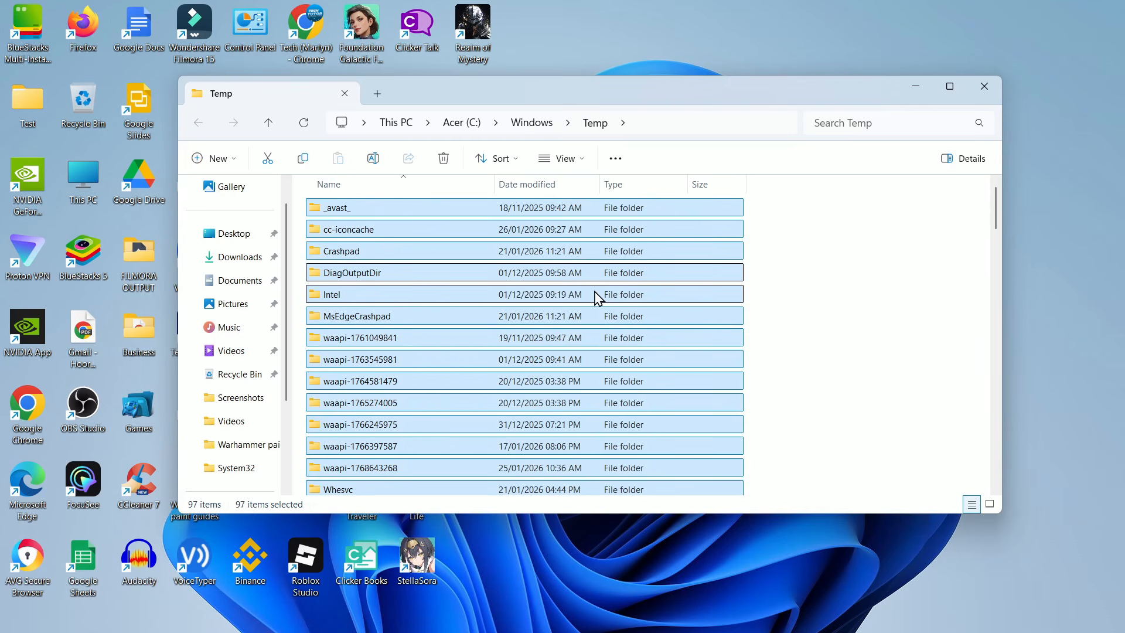
{"action": "left_click", "coordinate": [445, 160]}
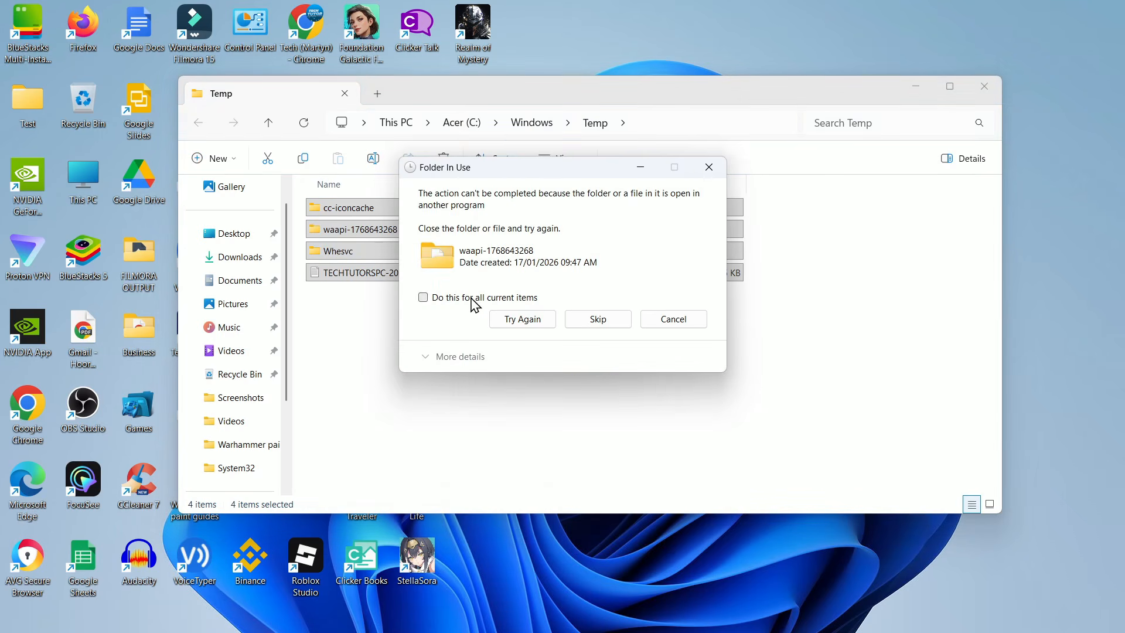
- Retry deleting the in-use items for all current items, skip those still in use and close the Temp folder
{"action": "left_click", "coordinate": [449, 297]}
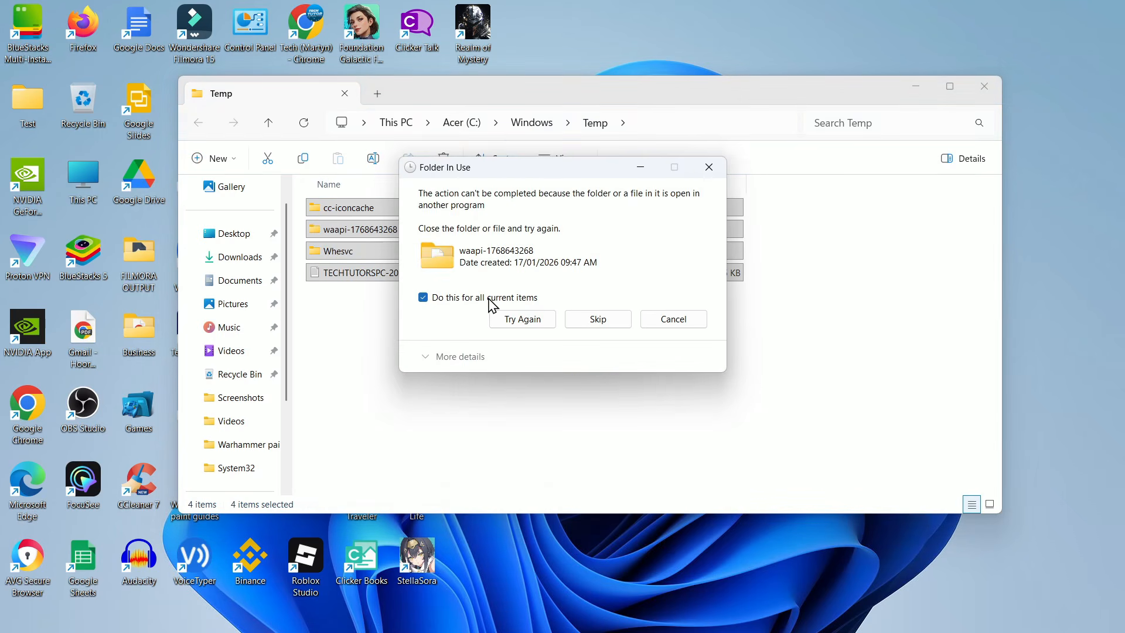
{"action": "left_click", "coordinate": [540, 316]}
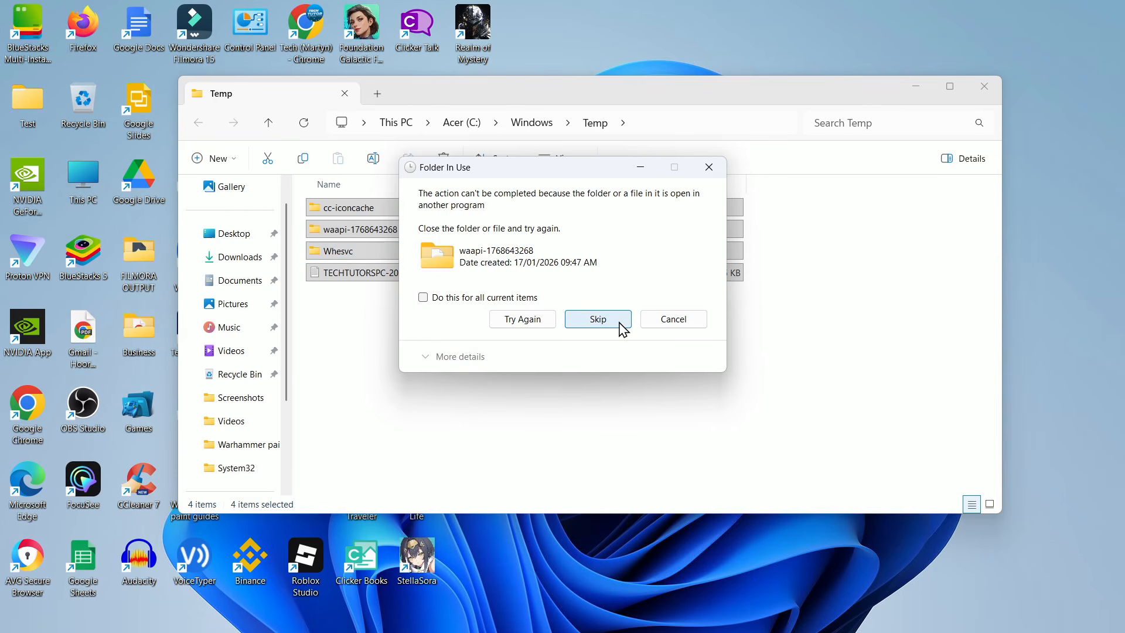
{"action": "left_click", "coordinate": [457, 297]}
{"action": "left_click", "coordinate": [504, 319]}
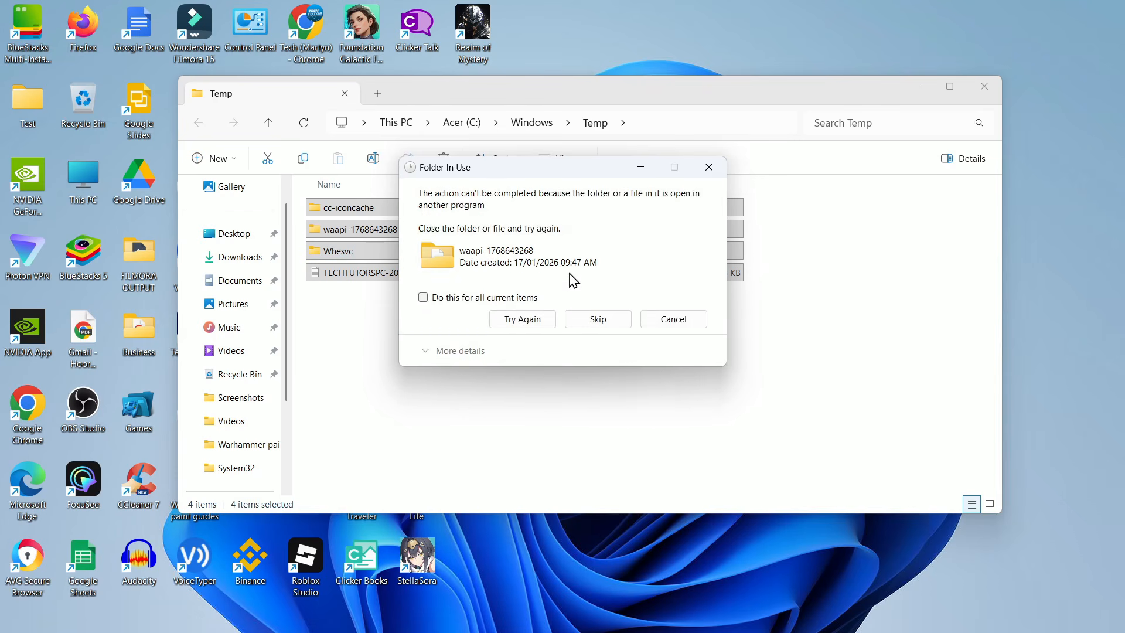
{"action": "left_click", "coordinate": [598, 320]}
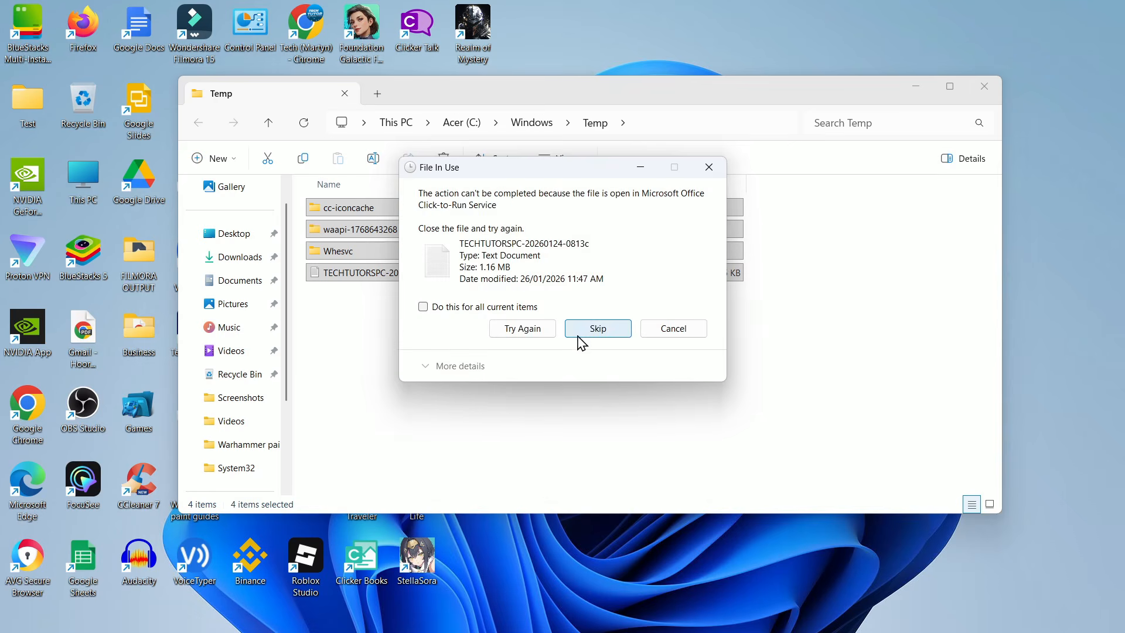
{"action": "left_click", "coordinate": [579, 323]}
{"action": "left_click", "coordinate": [596, 285]}
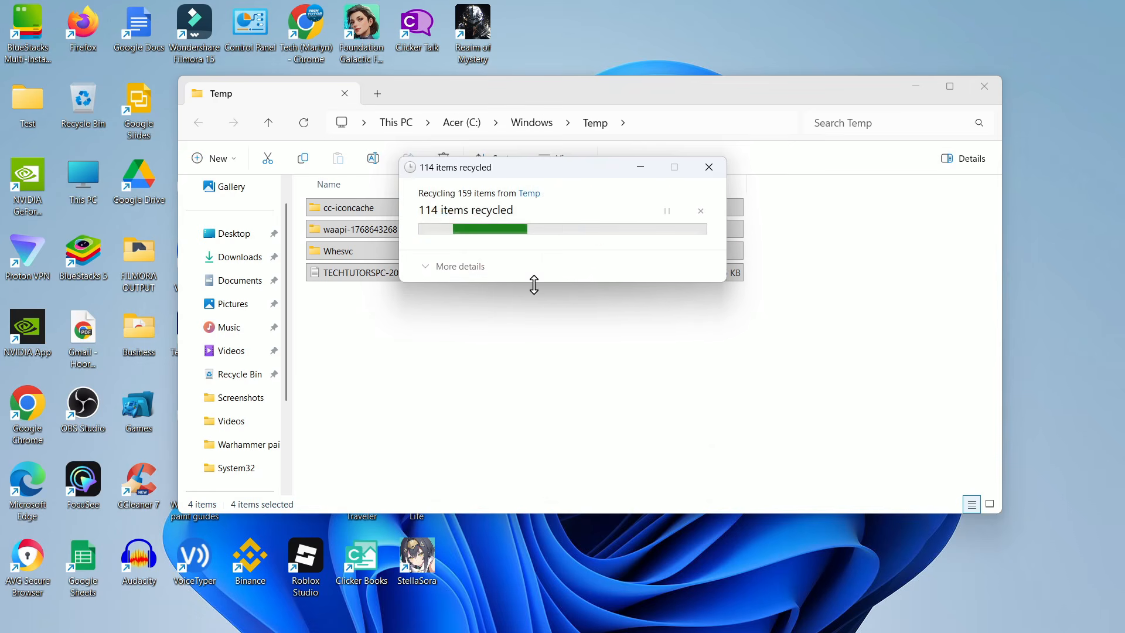
{"action": "left_click", "coordinate": [598, 284]}
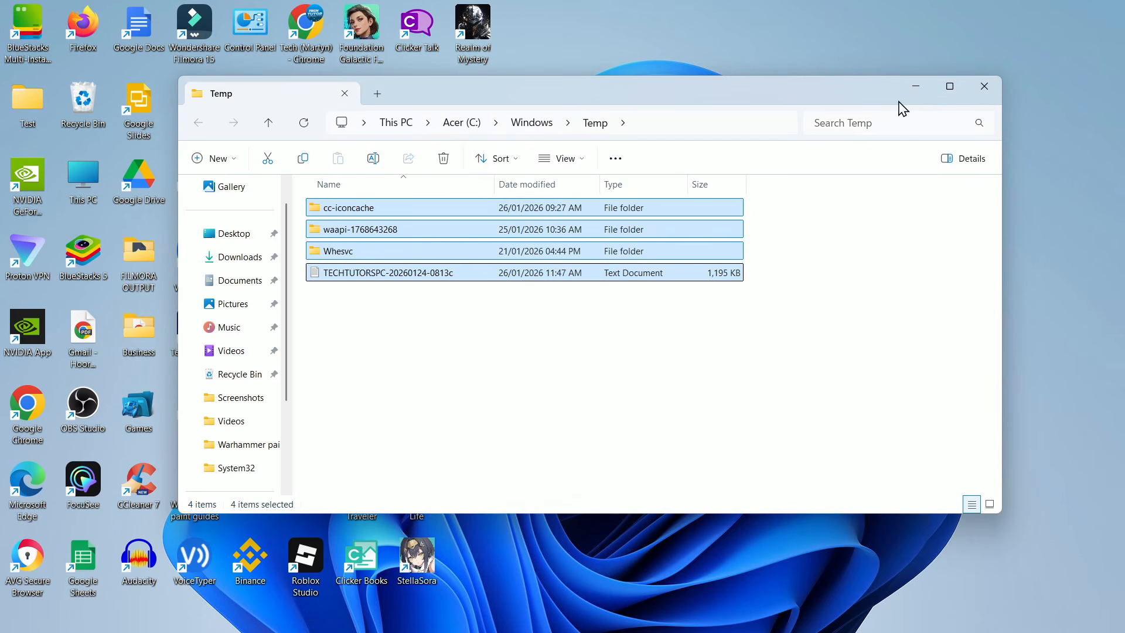
{"action": "left_click", "coordinate": [984, 86]}
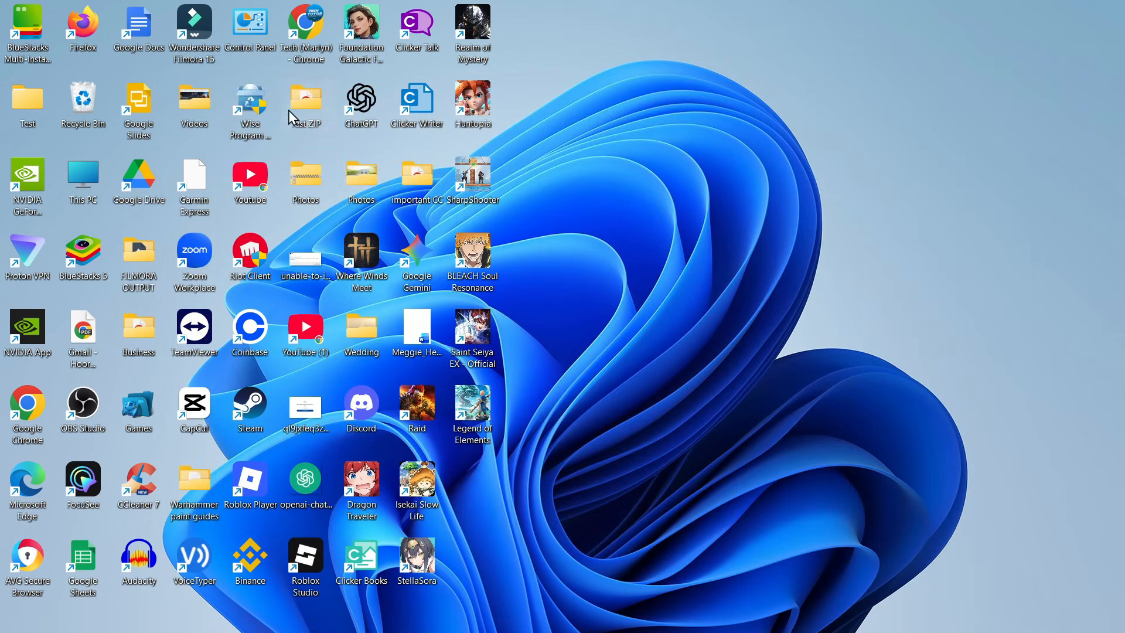
- Empty the Recycle Bin on the desktop, confirming the permanent deletion of its items
{"action": "right_click", "coordinate": [92, 112]}
{"action": "left_click", "coordinate": [158, 192]}
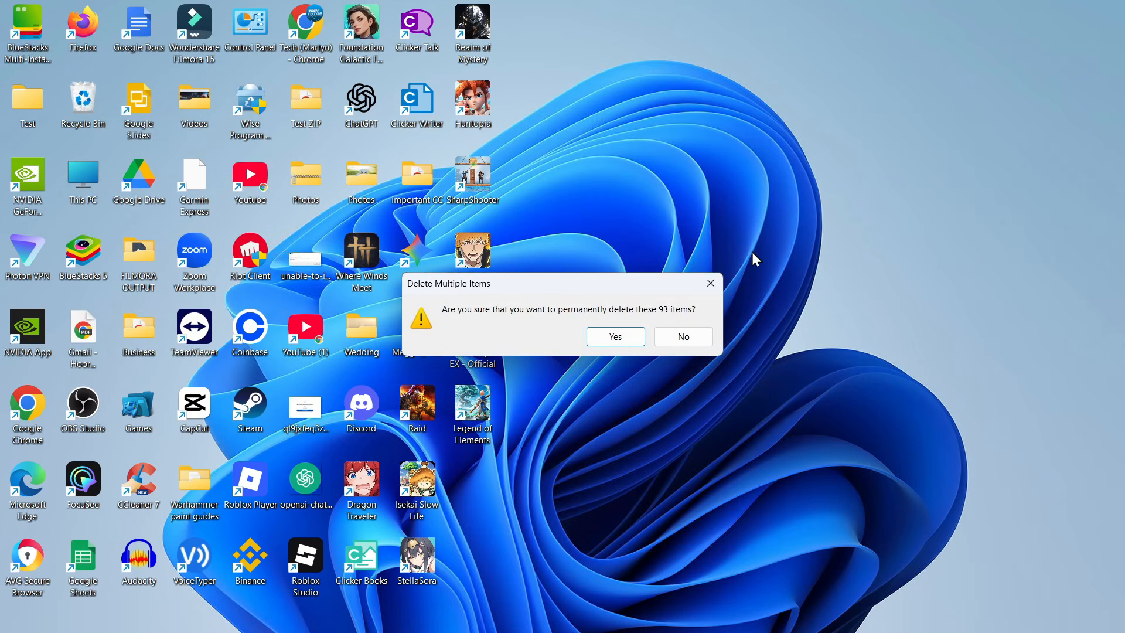
{"action": "left_click", "coordinate": [613, 338]}
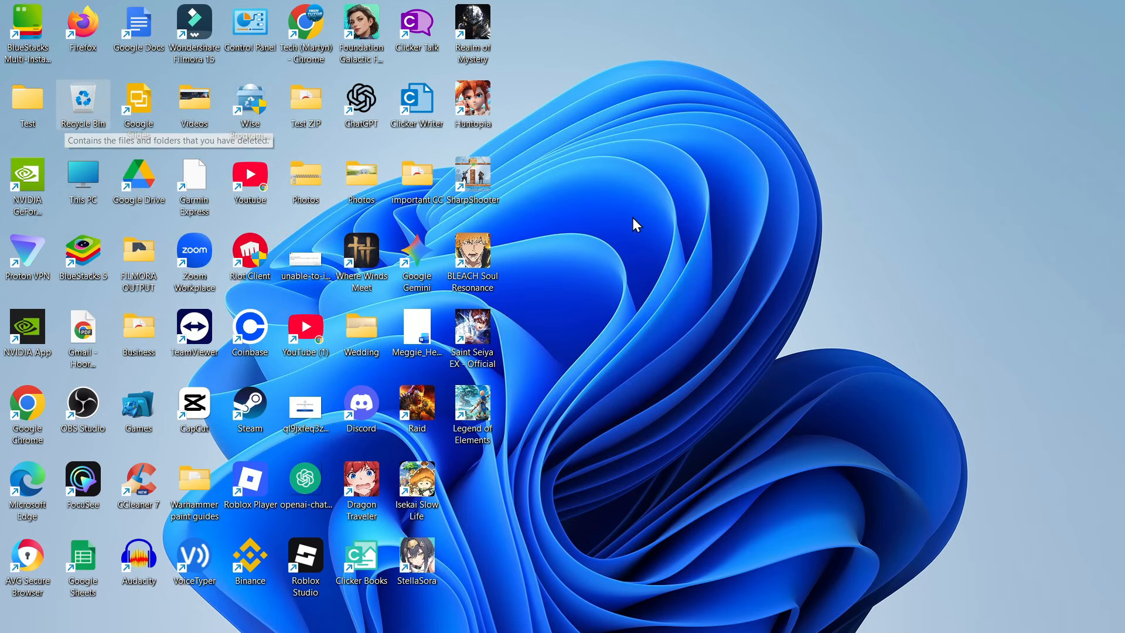